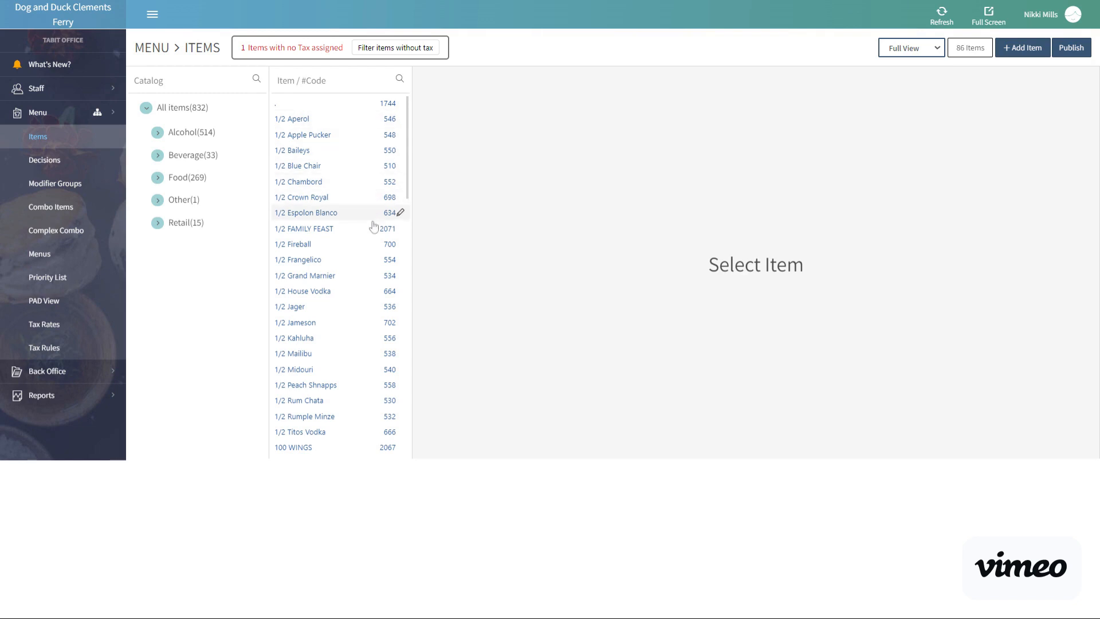
Look through the full list of menu items and view the catalog limited to HQ items.
scroll(374, 239, "down", 5)
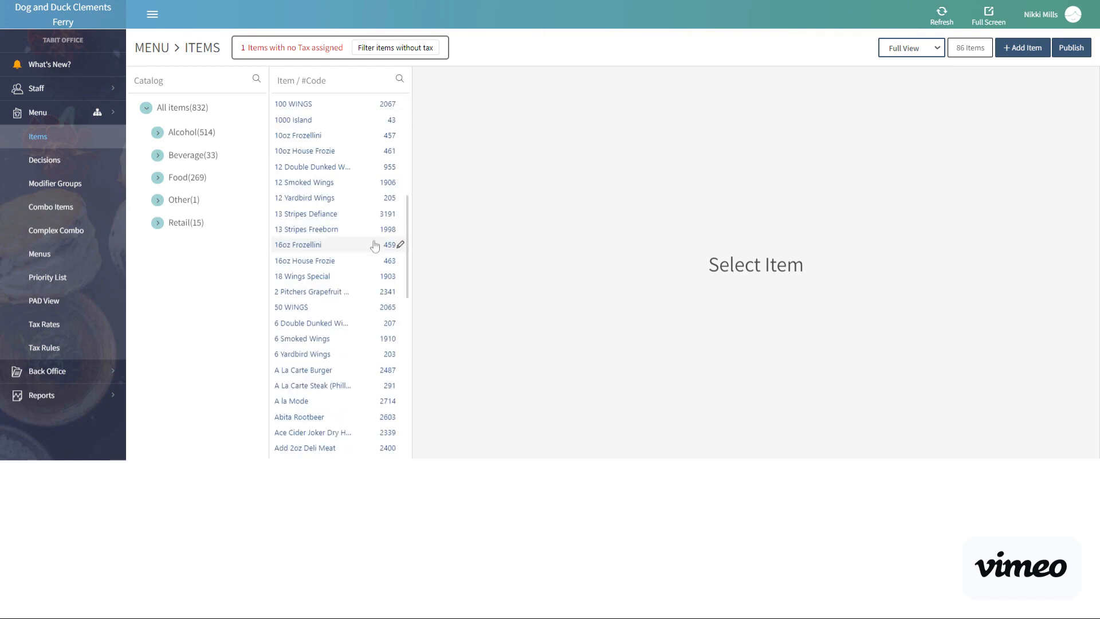
scroll(375, 246, "down", 5)
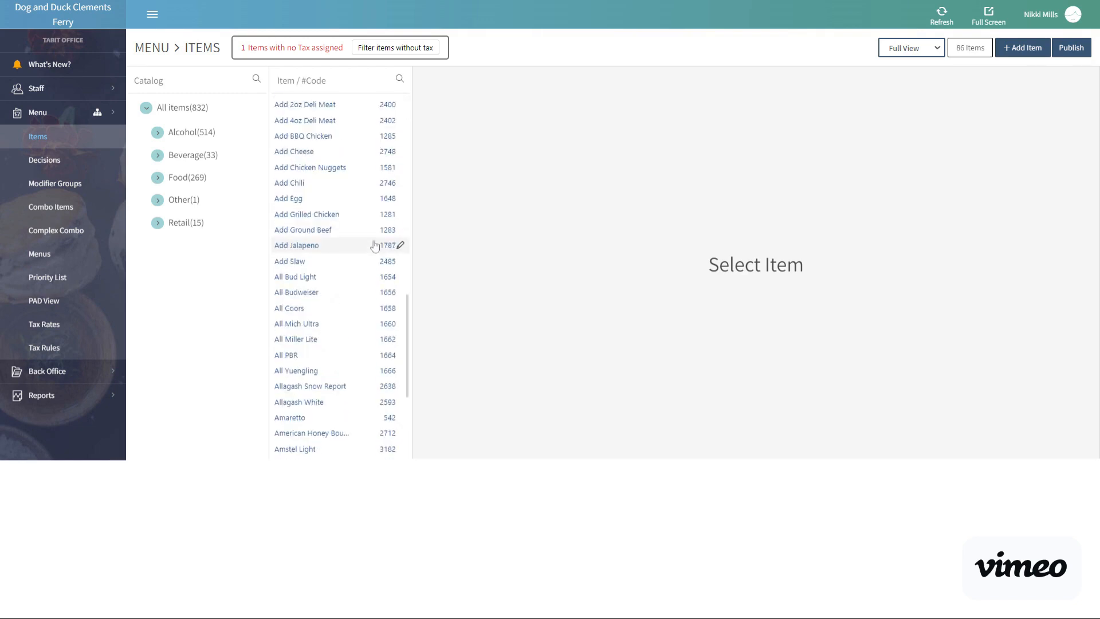
scroll(374, 246, "down", 10)
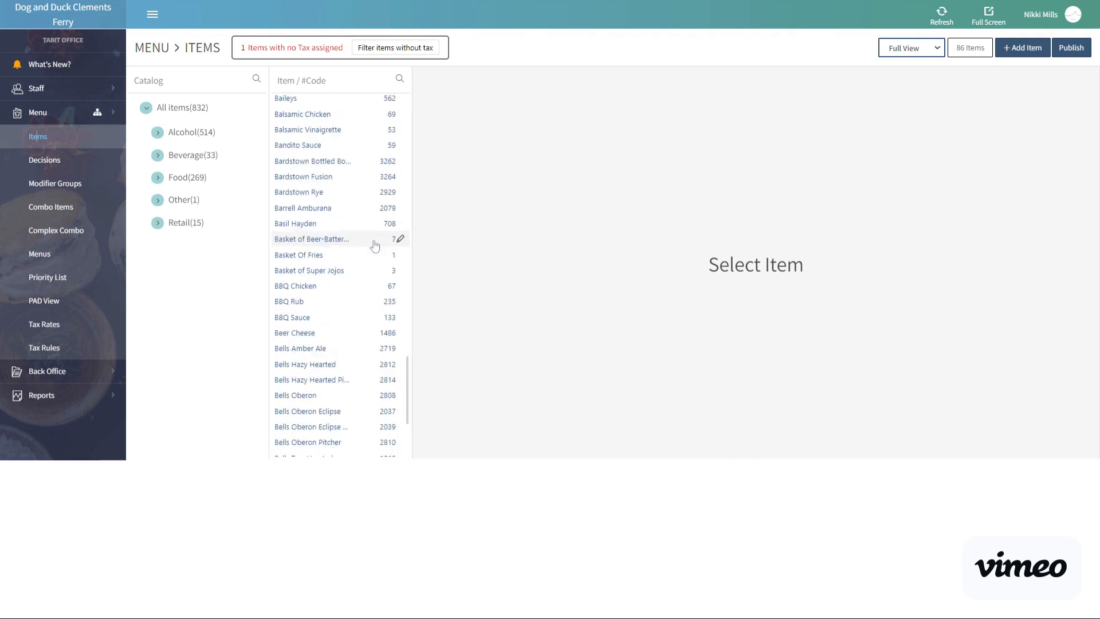
scroll(375, 246, "down", 5)
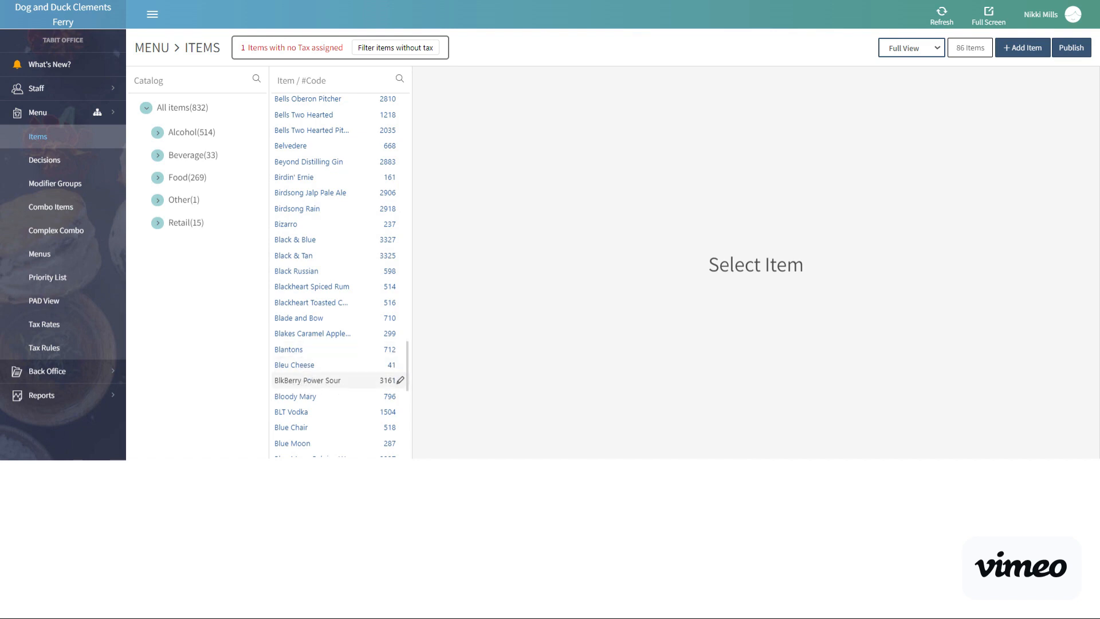
scroll(339, 387, "down", 3)
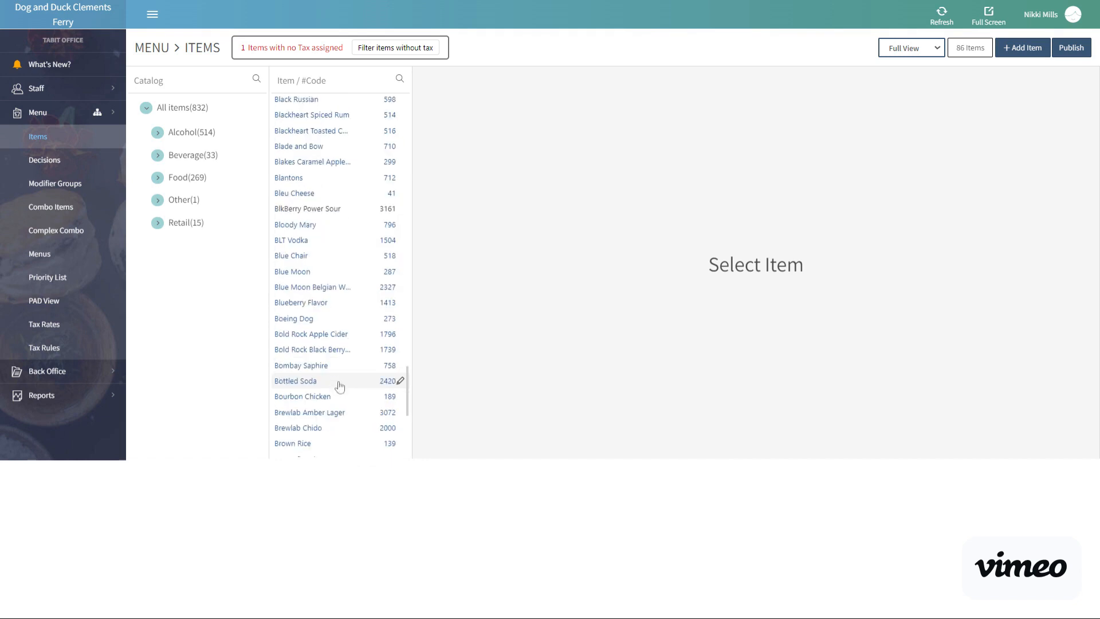
scroll(339, 387, "down", 3)
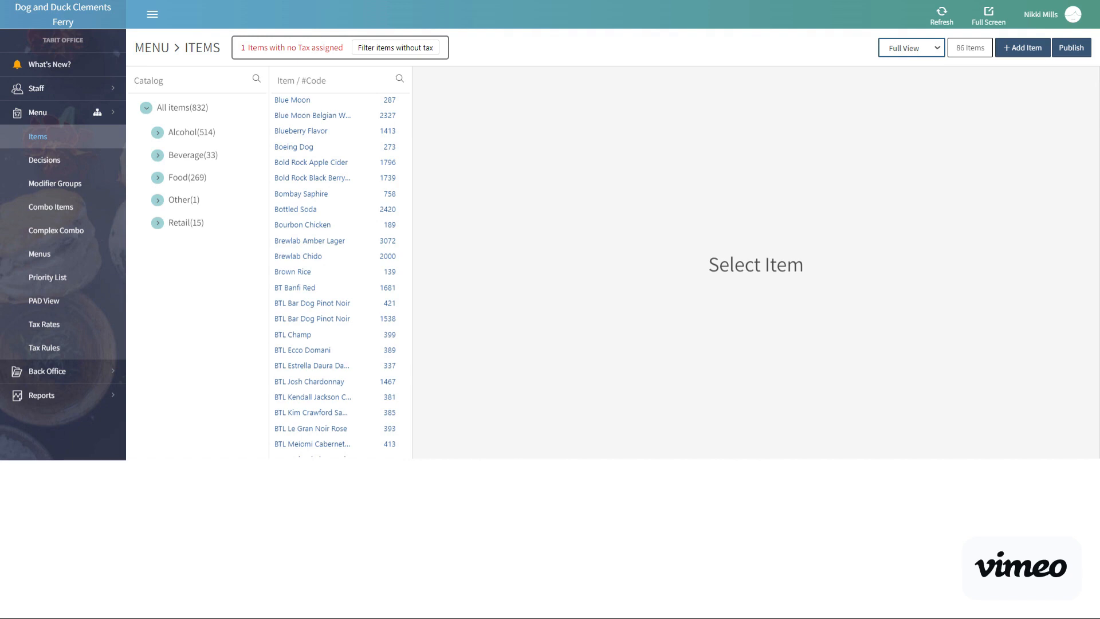
left_click(906, 73)
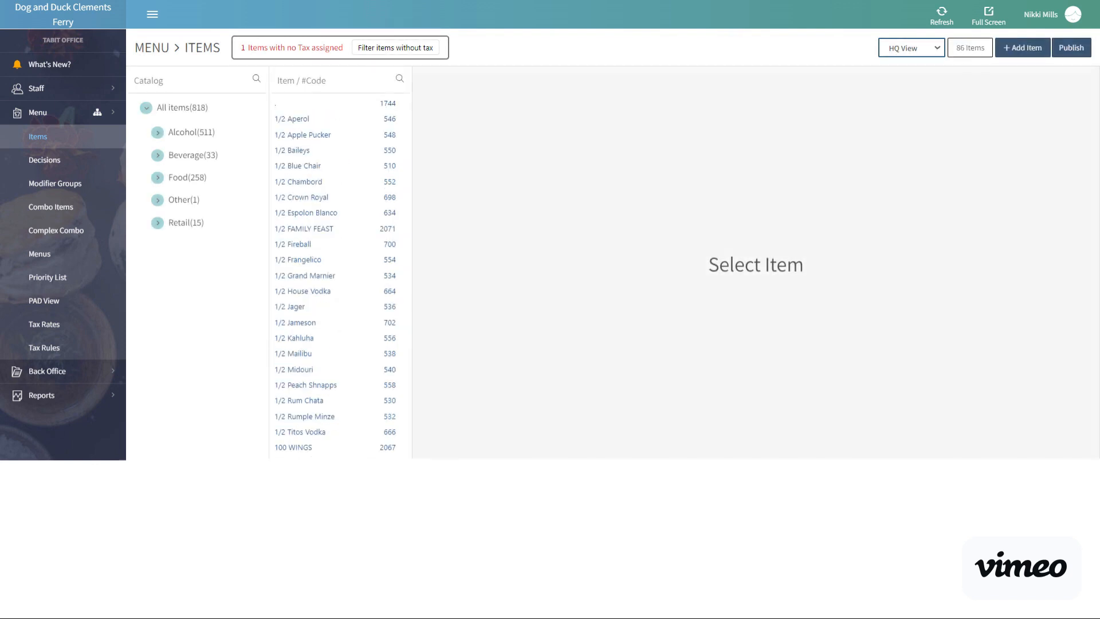
Limit the item list to the Local View and open the SP Salad item.
left_click(935, 50)
left_click(934, 87)
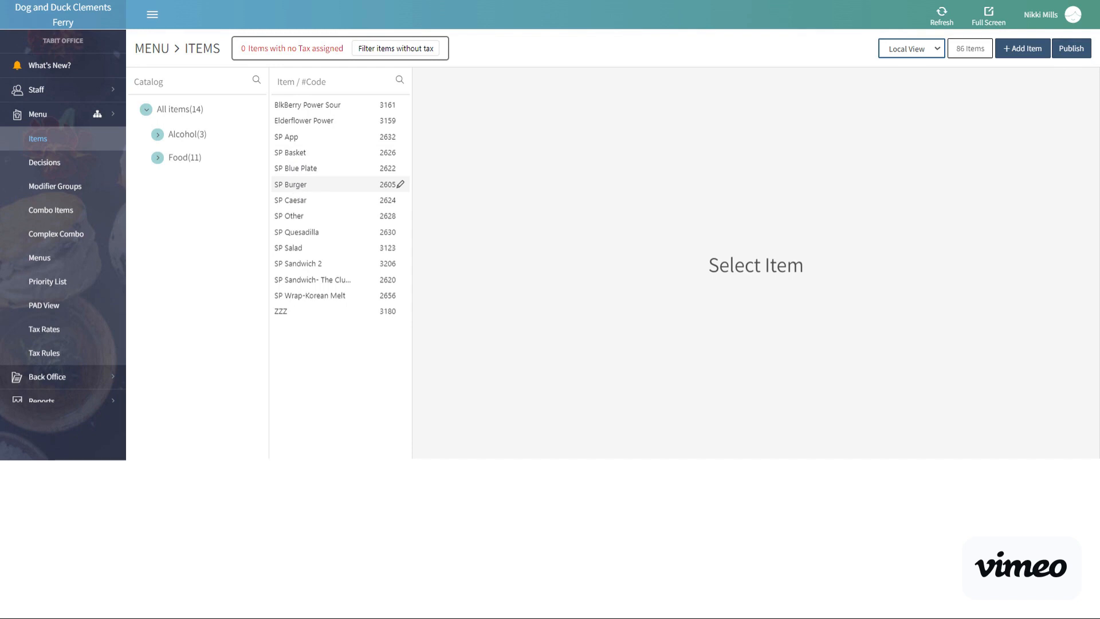
left_click(300, 254)
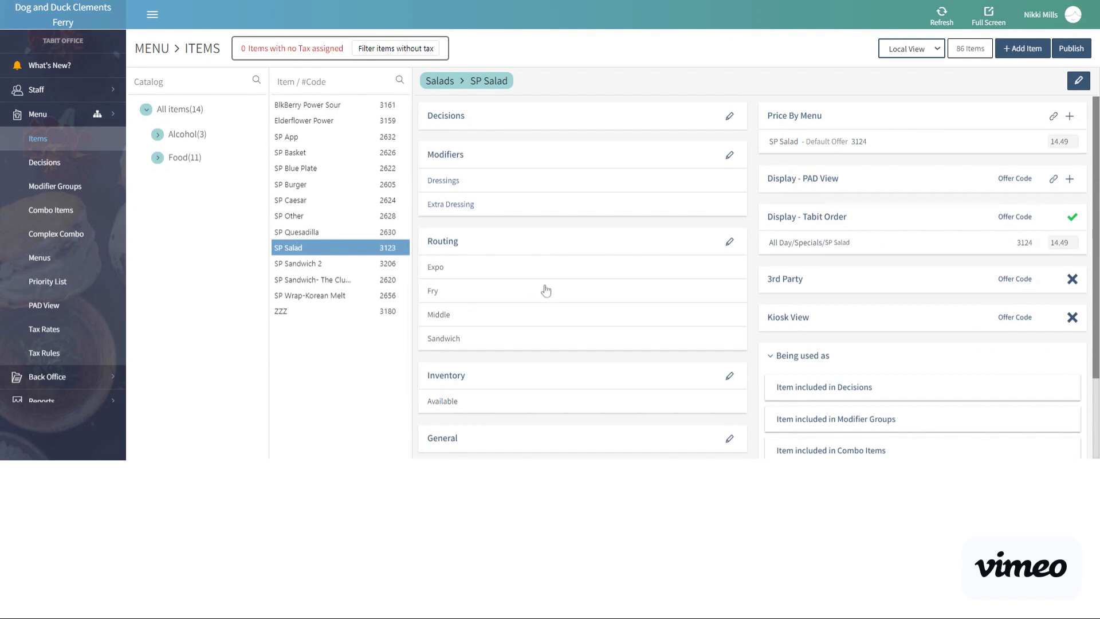
Edit the SP Salad item's general details, setting its short name to the account user's first name in the possessive followed by "SS".
scroll(544, 295, "down", 1)
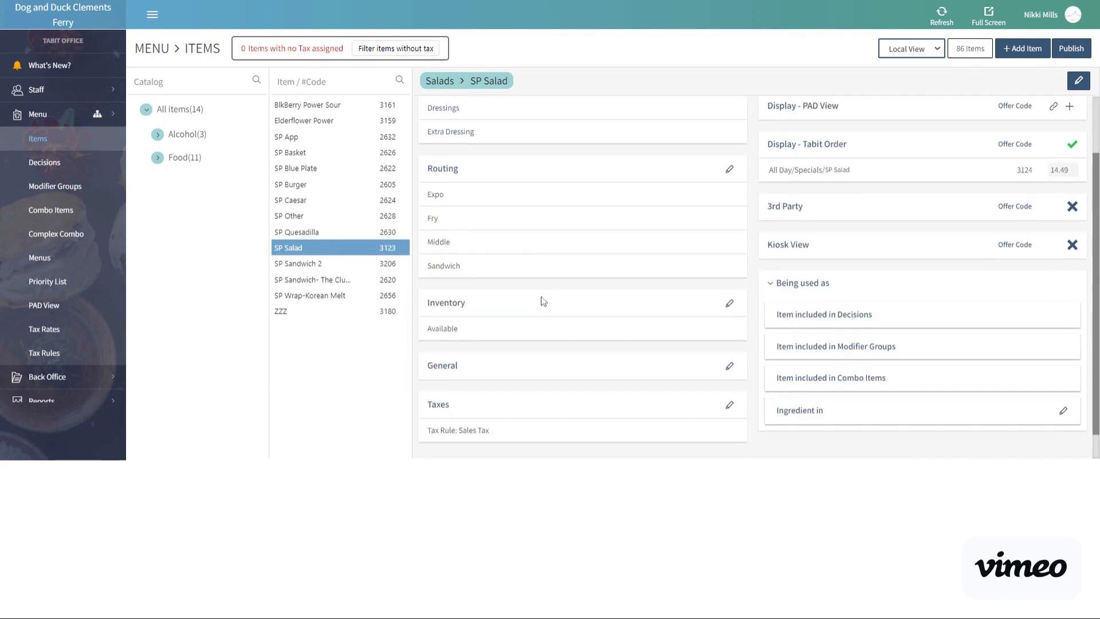
left_click(730, 366)
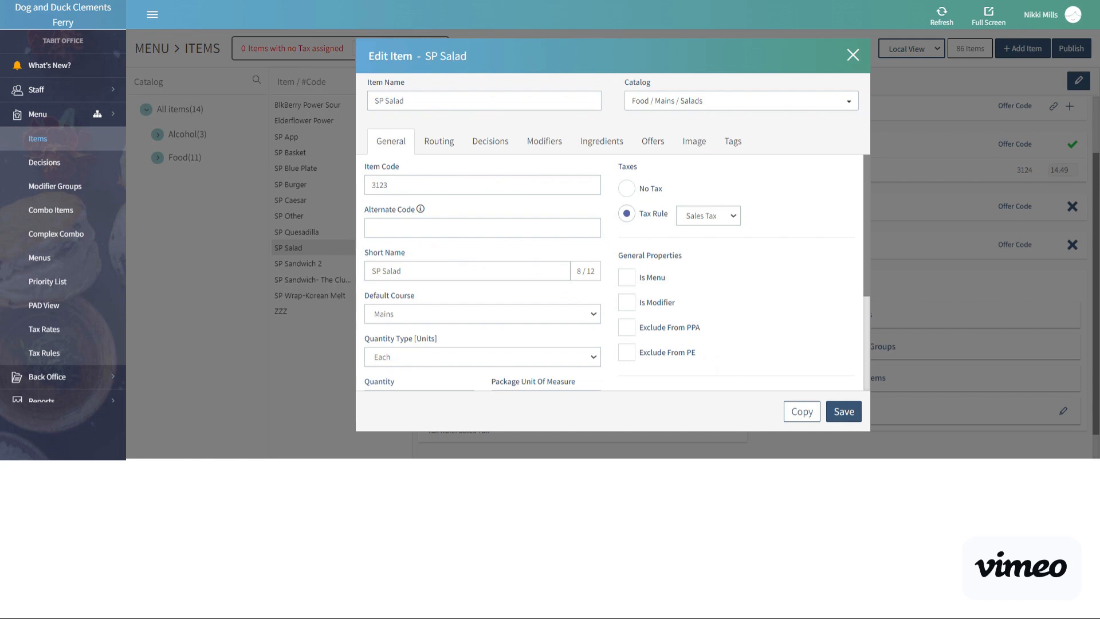
left_click_drag(403, 271, 363, 271)
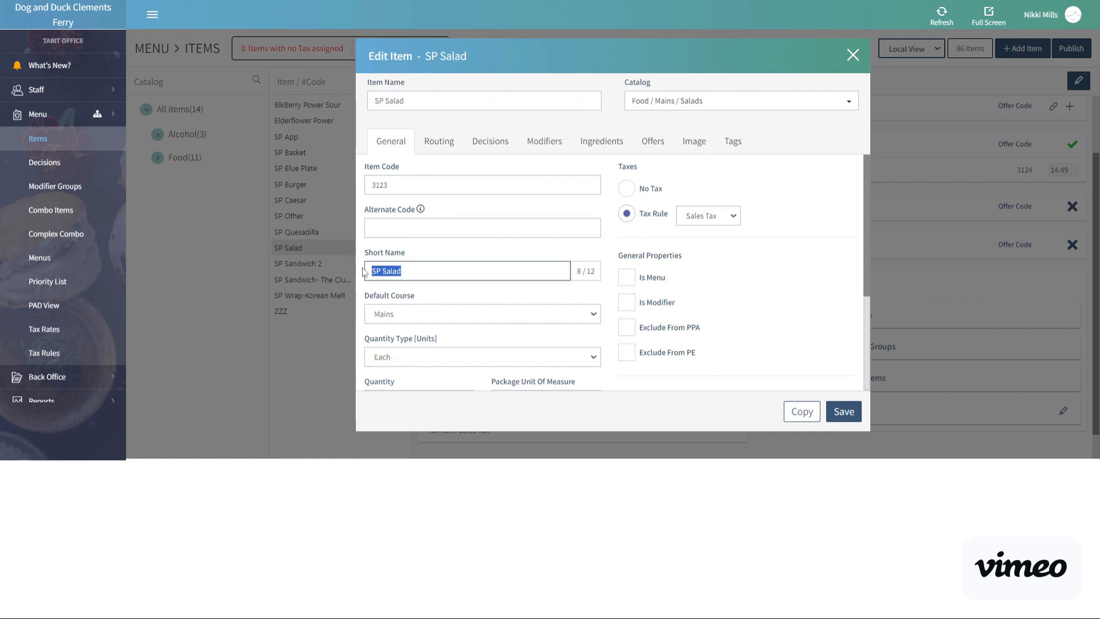
type("N")
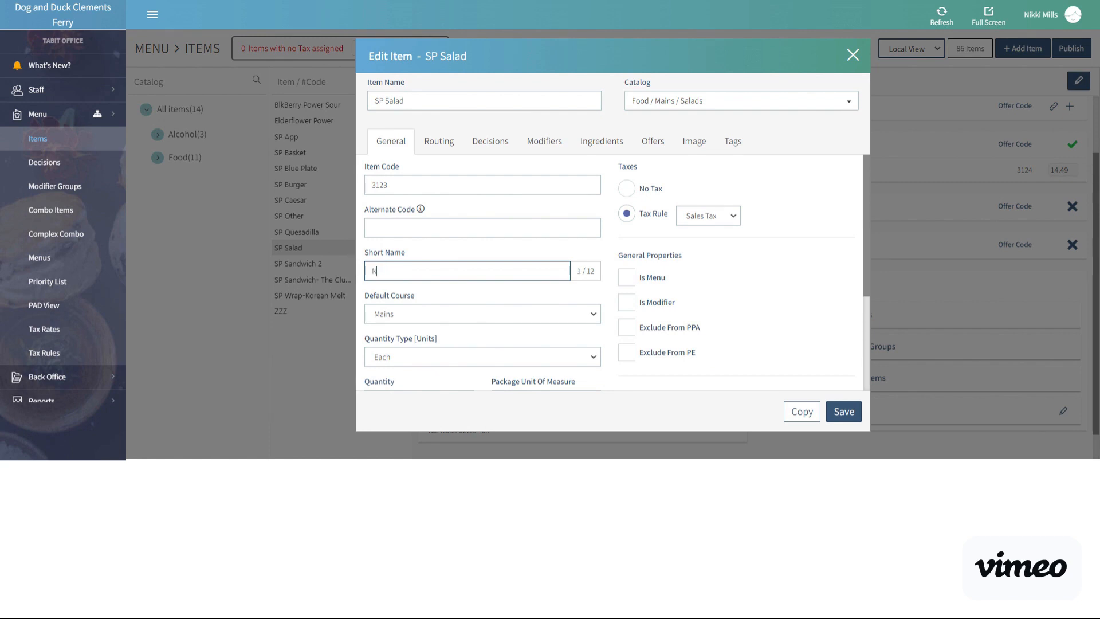
type("ikki's SS")
Set the item name for printing to the account user's first name in the possessive followed by "Super Salad".
left_click_drag(867, 232, 865, 321)
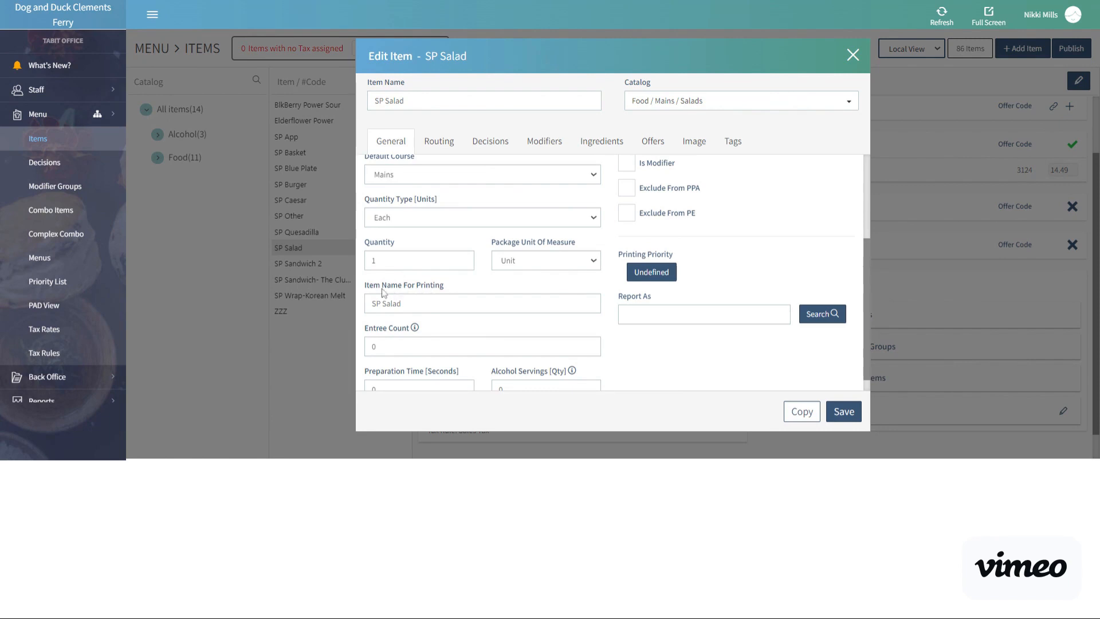
left_click(442, 301)
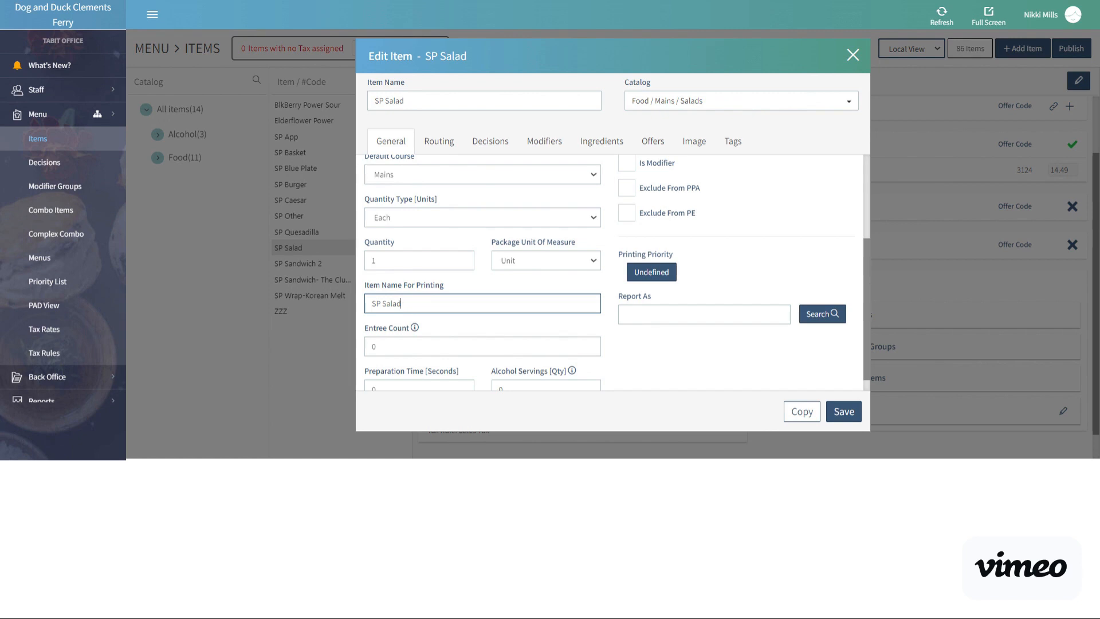
left_click_drag(401, 303, 362, 305)
type("N")
type("ikki's Super Salad")
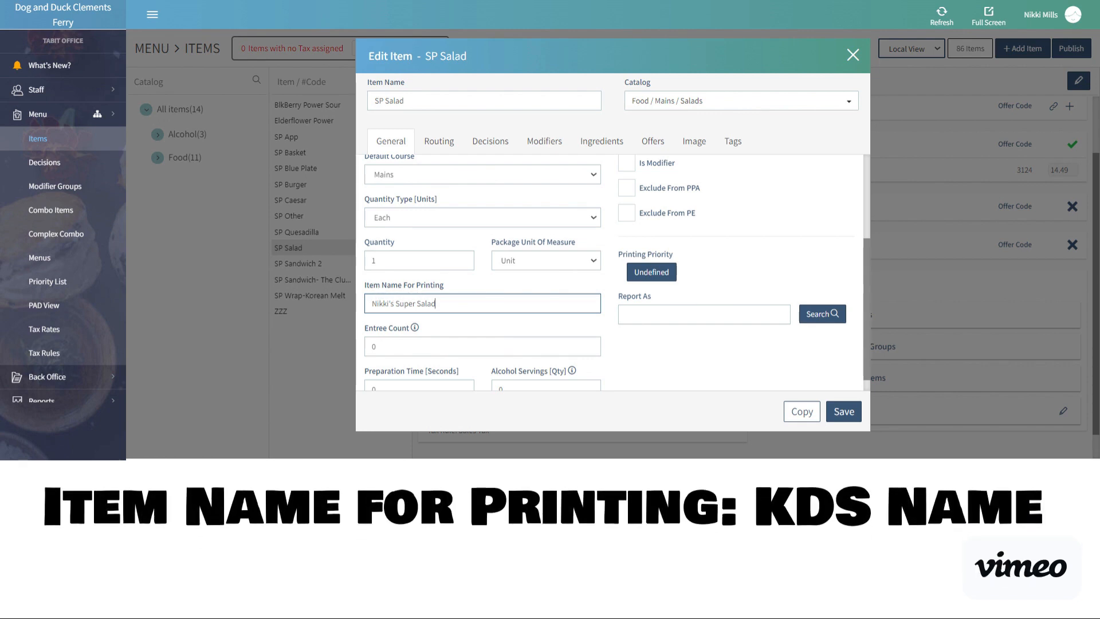
Add the description "the best salad" to the SP Salad item and save the item.
scroll(421, 295, "up", 3)
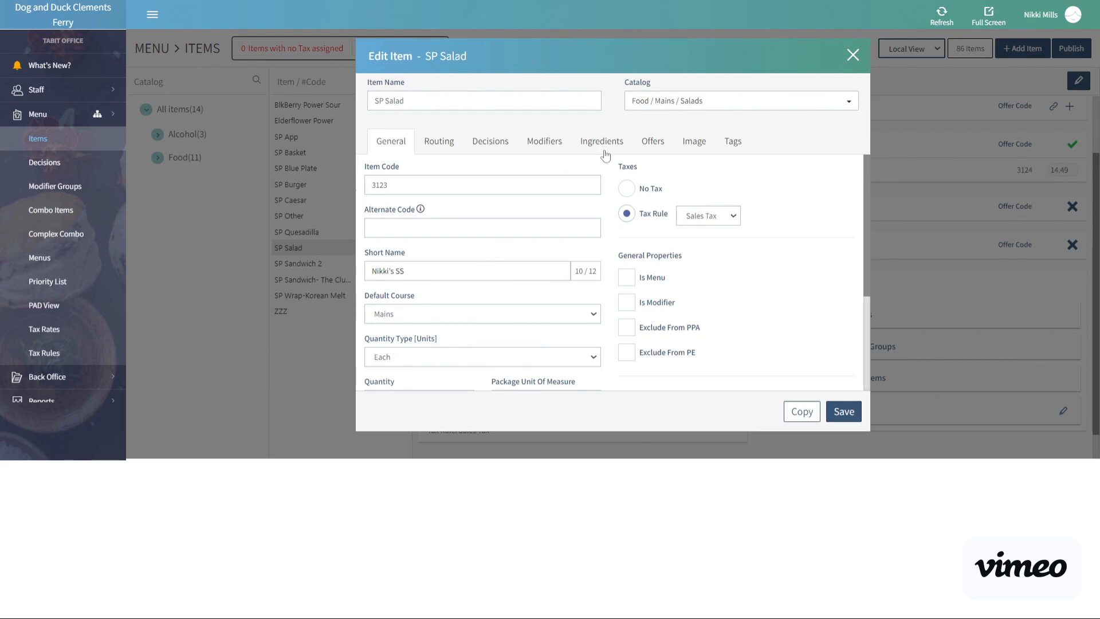
left_click(695, 143)
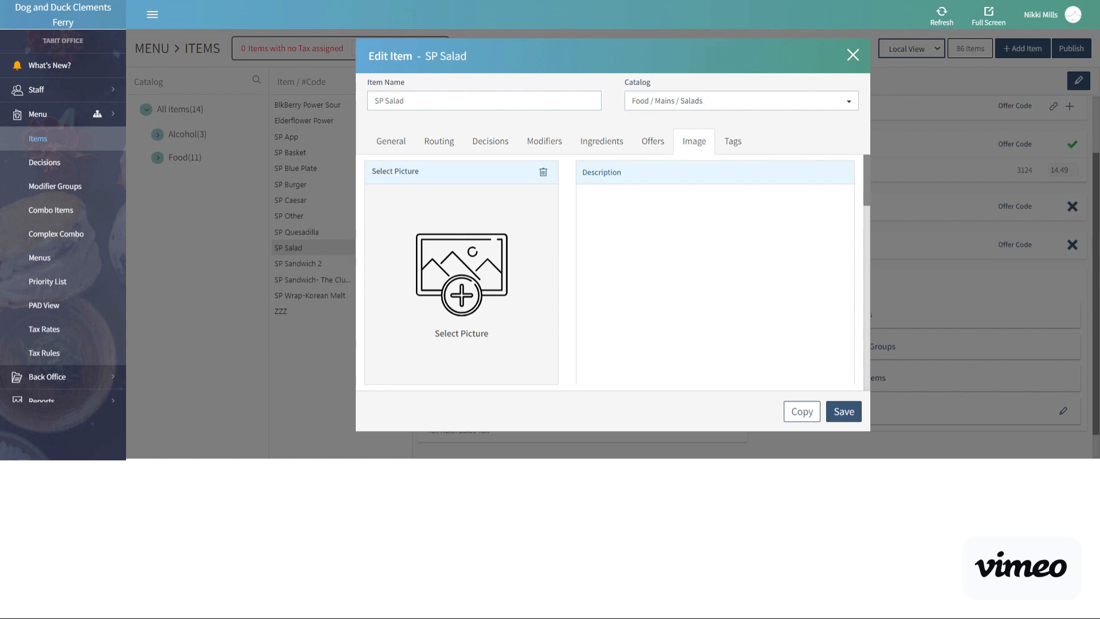
type("the best salad")
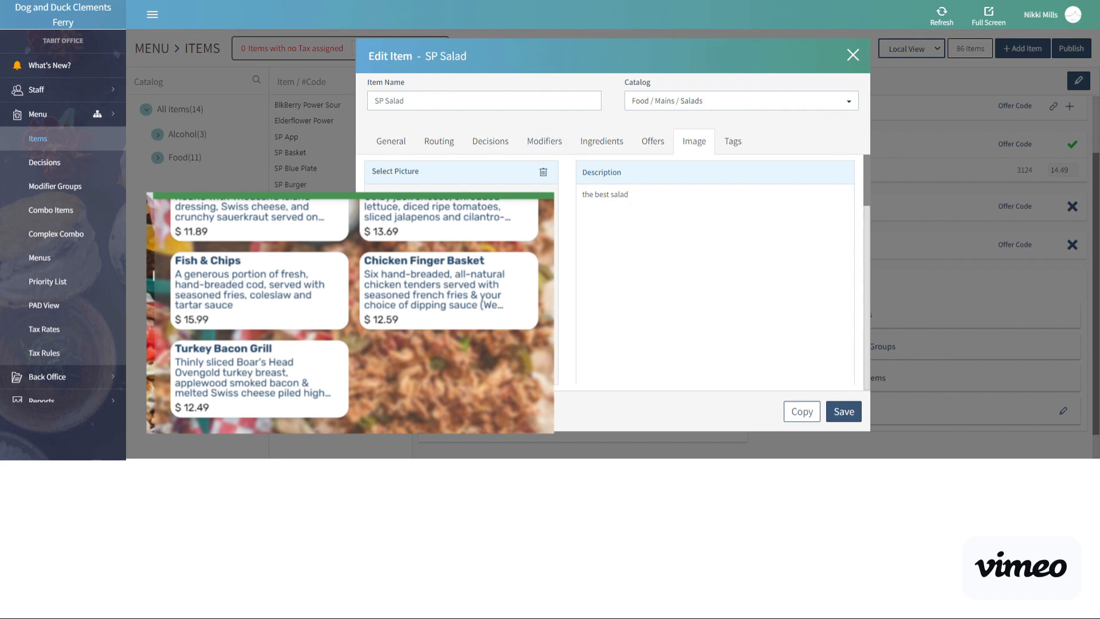
left_click(629, 195)
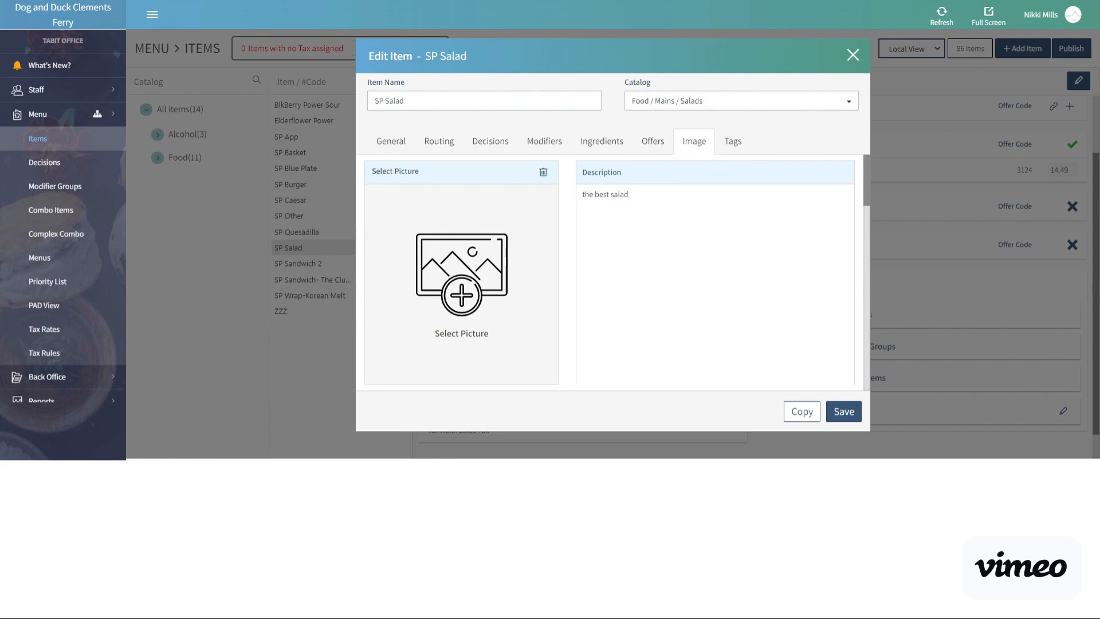
left_click(851, 416)
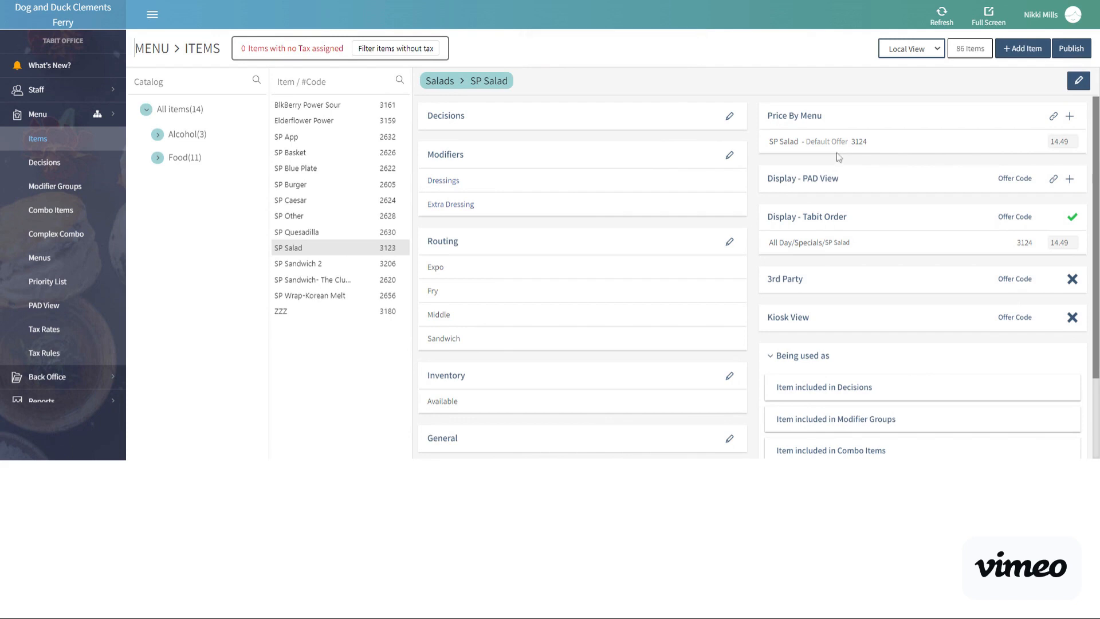
Rename SP Salad's default offer to the account user's first name in the possessive followed by "Super Salad".
mouse_move(788, 144)
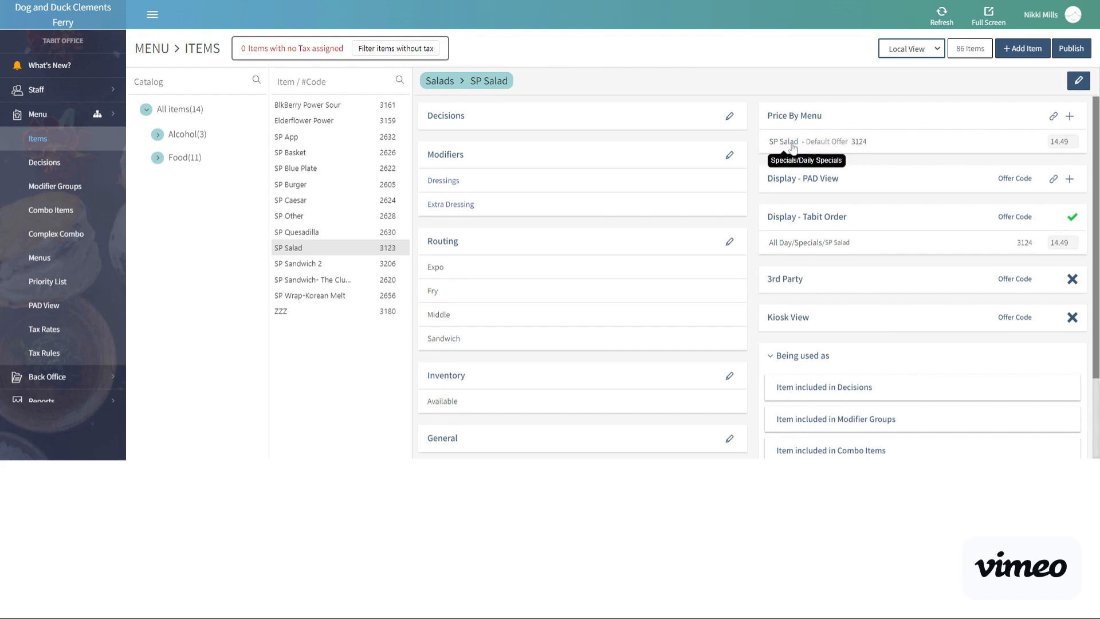
left_click(786, 147)
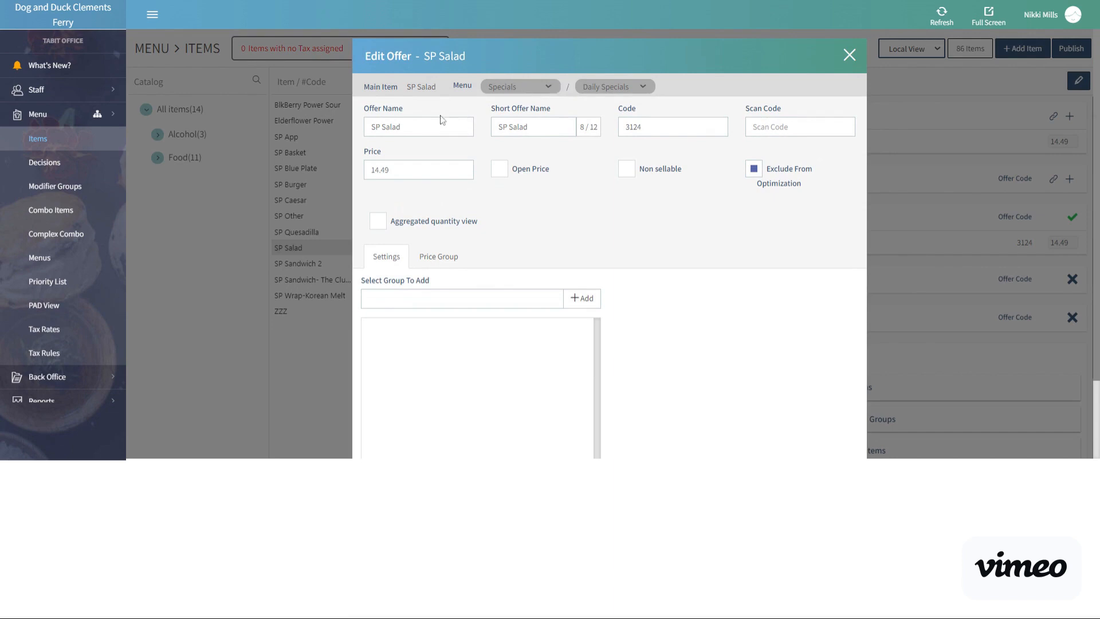
left_click_drag(405, 127, 368, 127)
type("nikki burger")
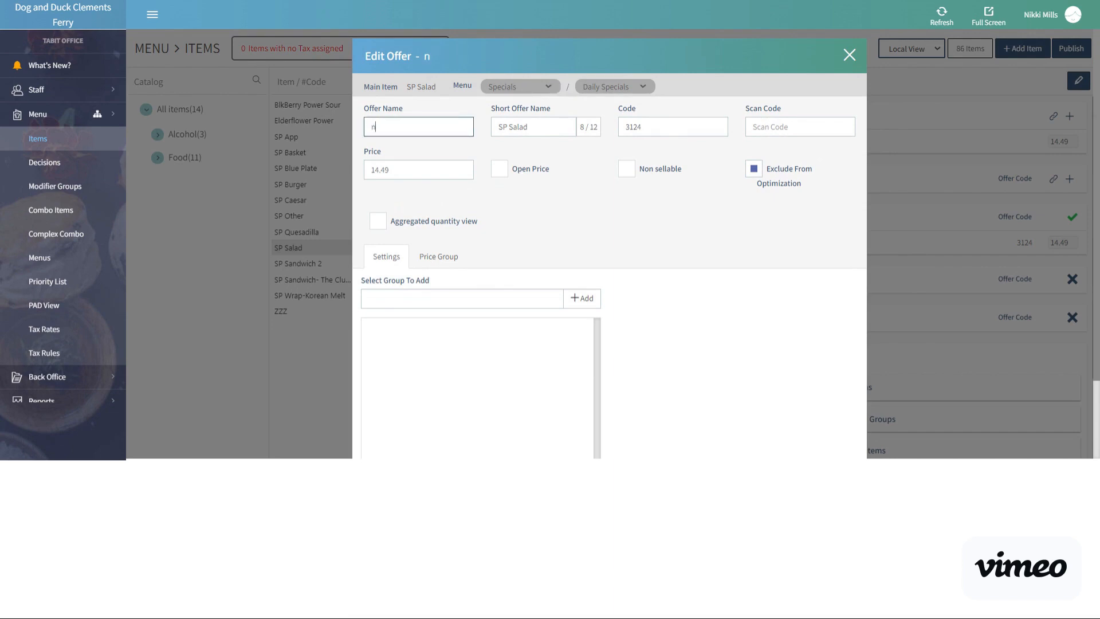
left_click(430, 144)
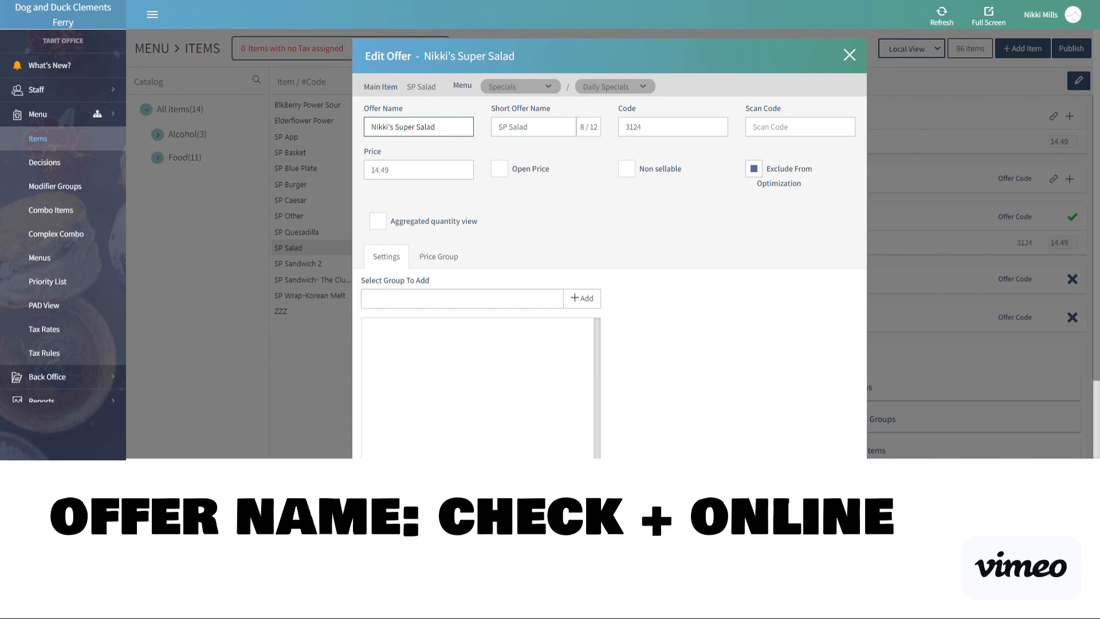
Set the offer's price to 16.99 and save the offer.
scroll(633, 246, "down", 3)
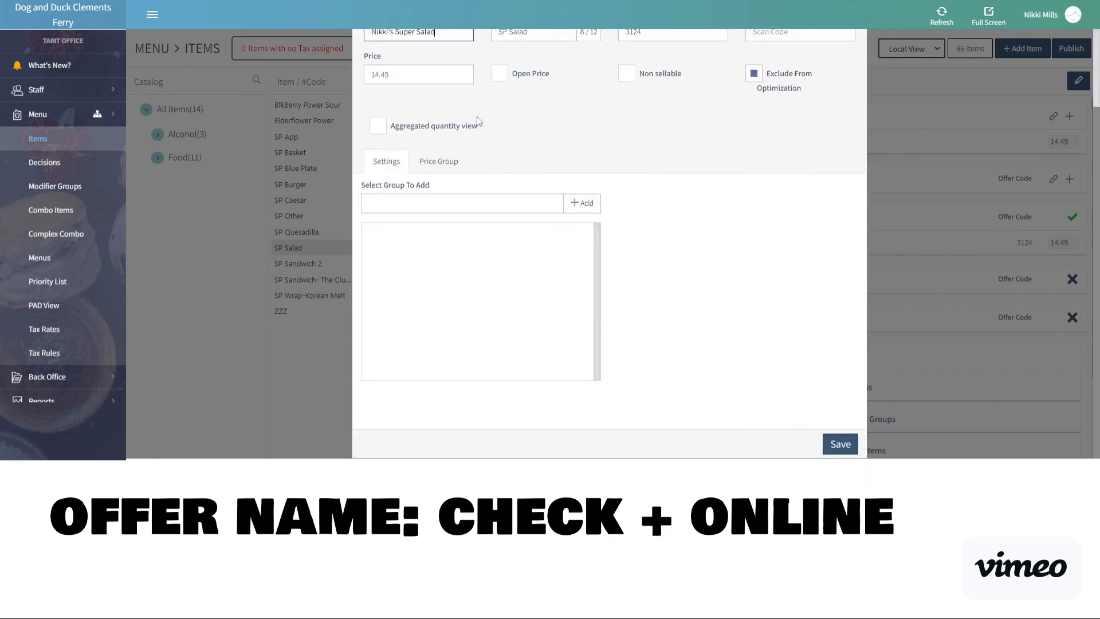
left_click_drag(395, 75, 361, 74)
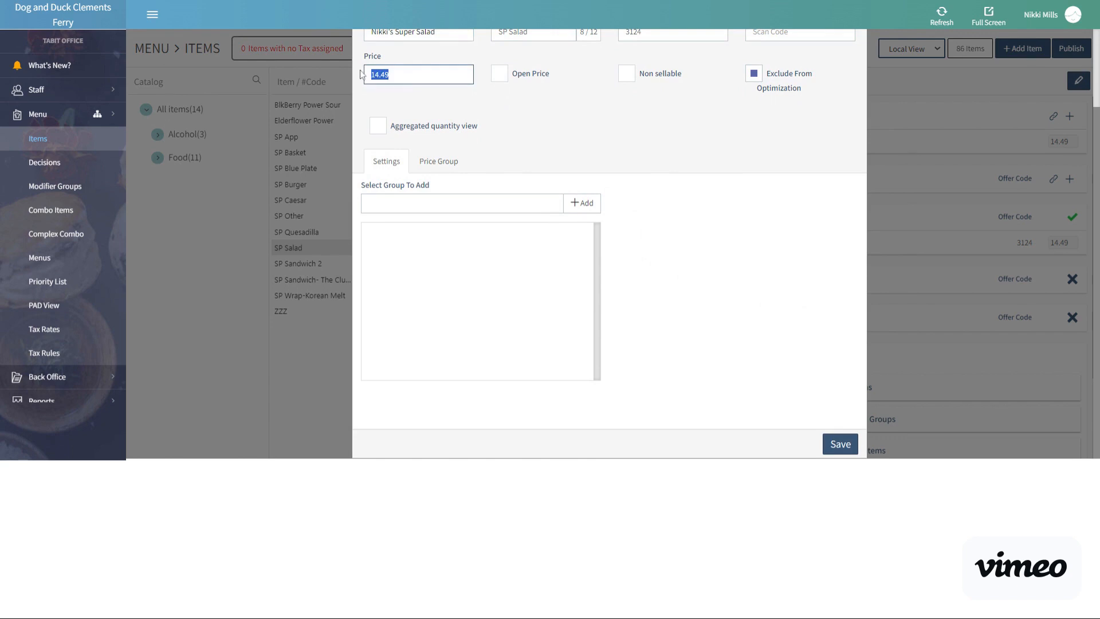
type("16.99")
left_click(842, 446)
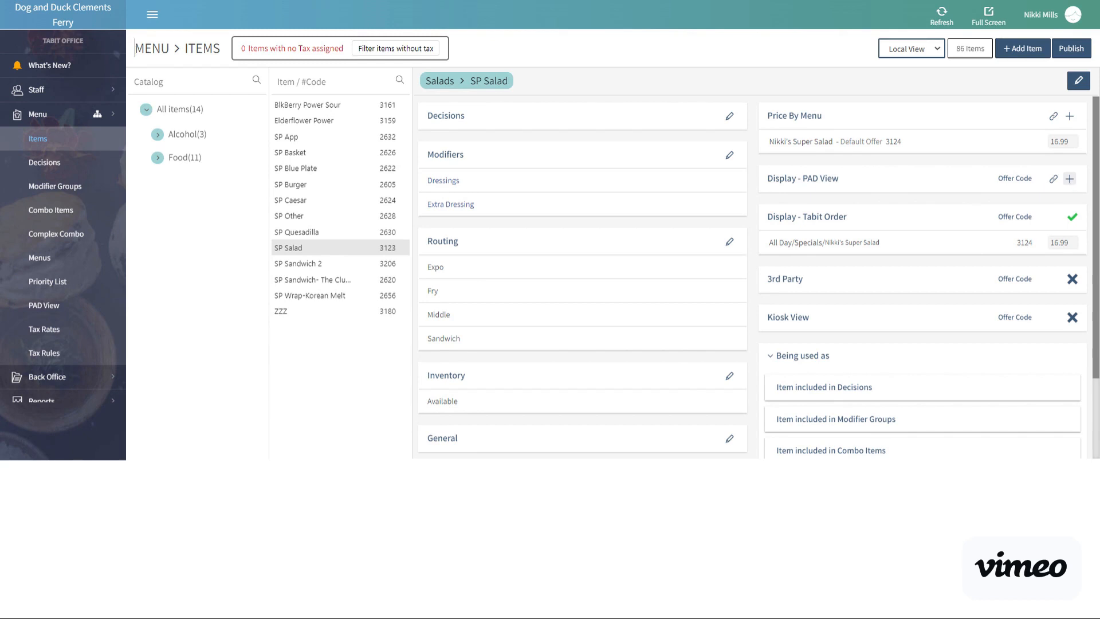
Add SP Salad to the PAD view under Specials / SPECIAL FOOD / MONDAY, positioned first in the list, and save it.
left_click(1069, 179)
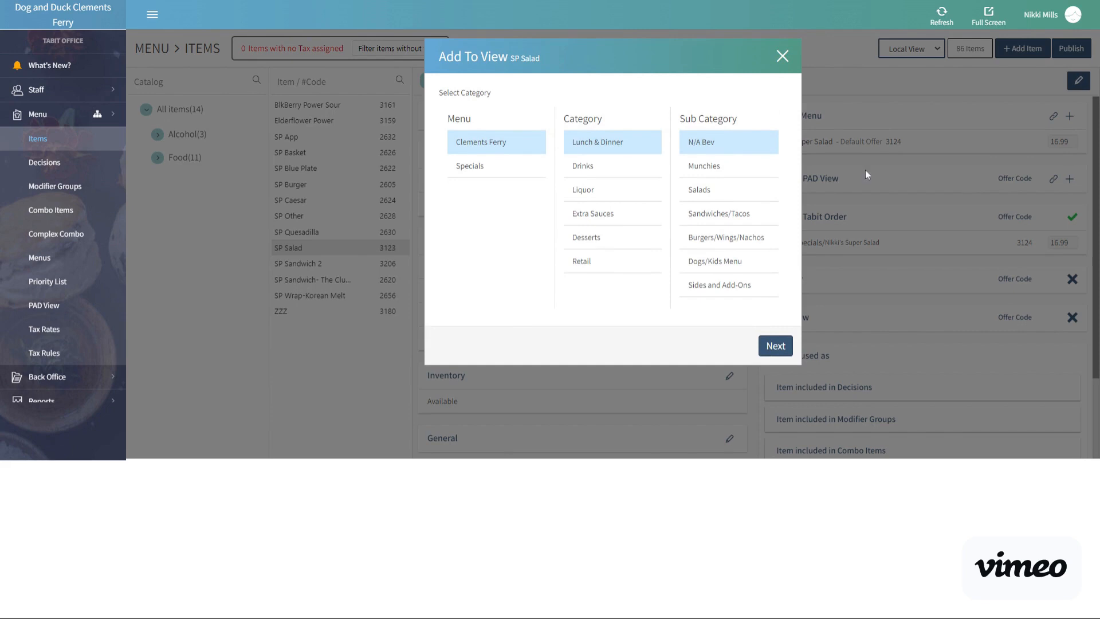
left_click(498, 169)
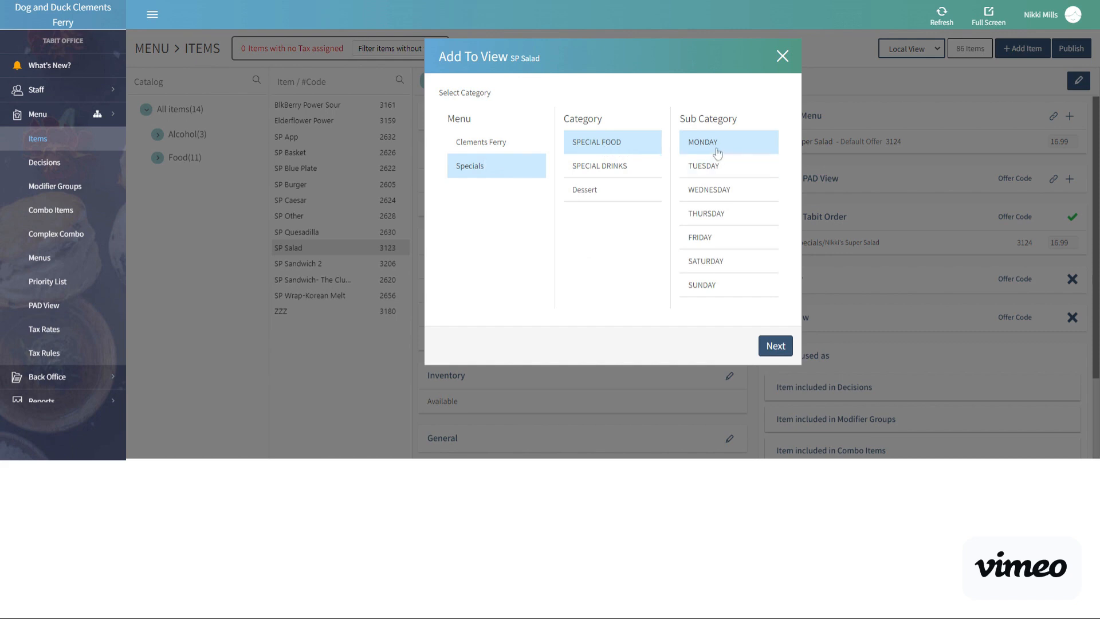
left_click(775, 346)
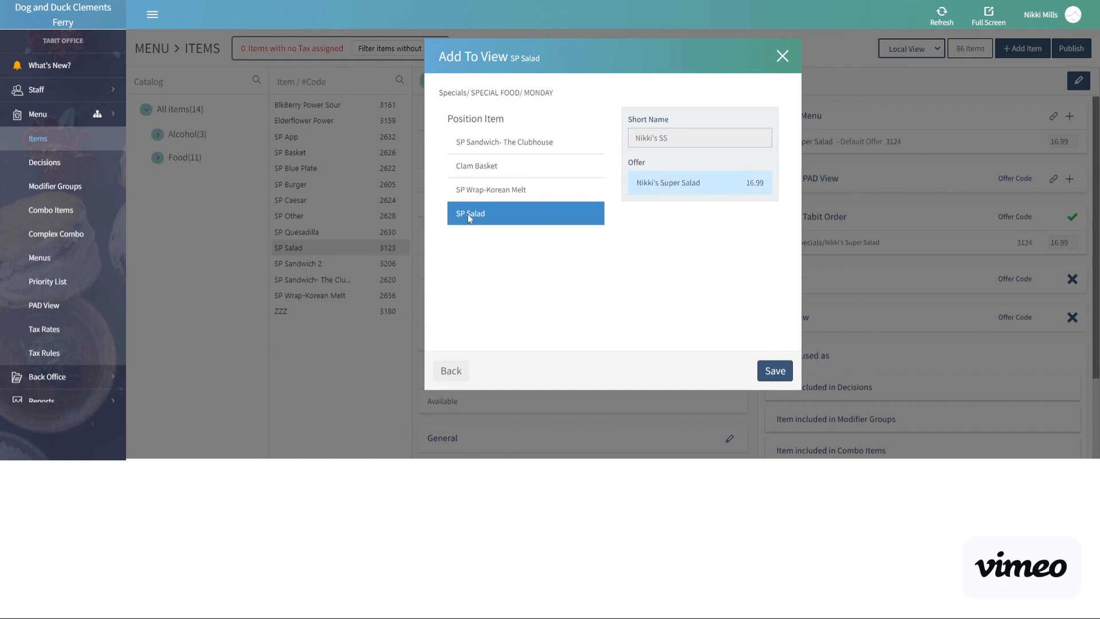
left_click_drag(468, 214, 475, 148)
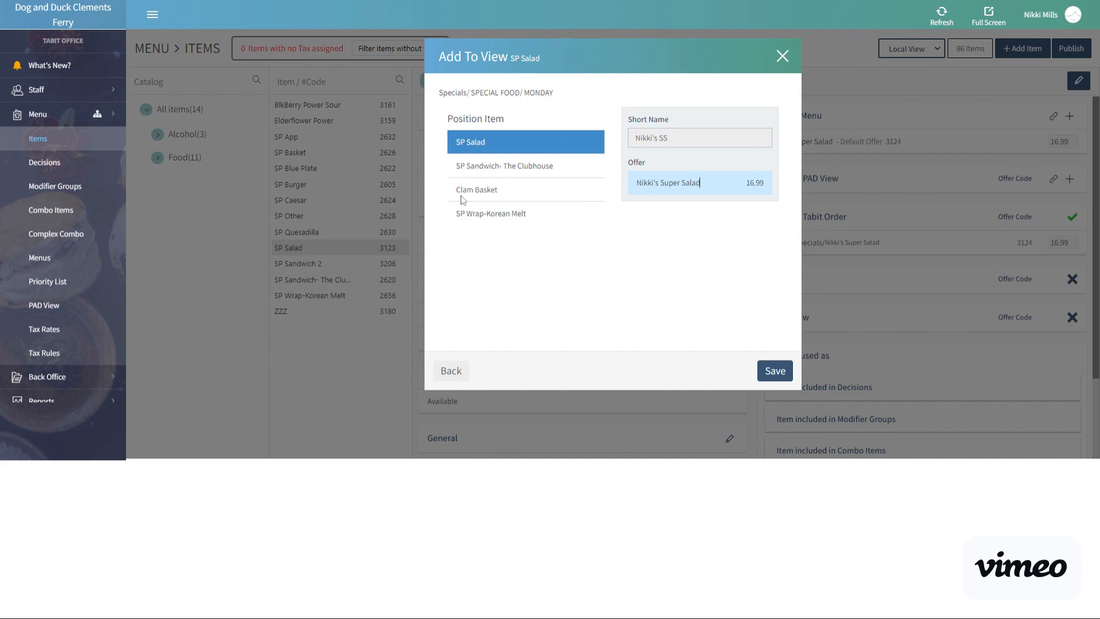
left_click(770, 369)
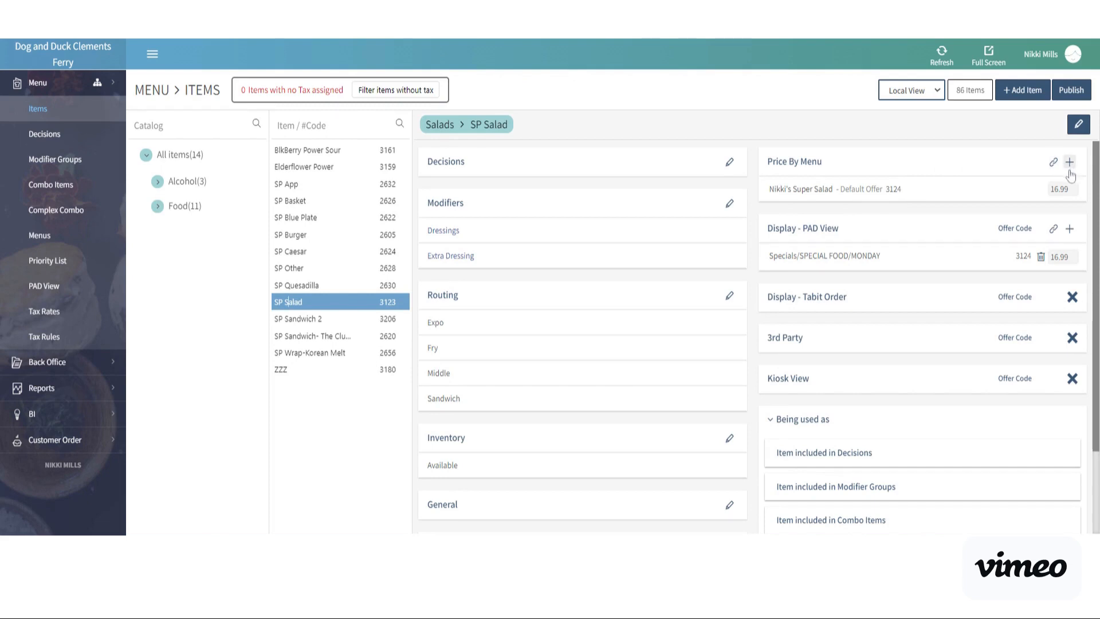
Review the name and price in SP Salad's default offer, and close it without changes.
left_click(784, 195)
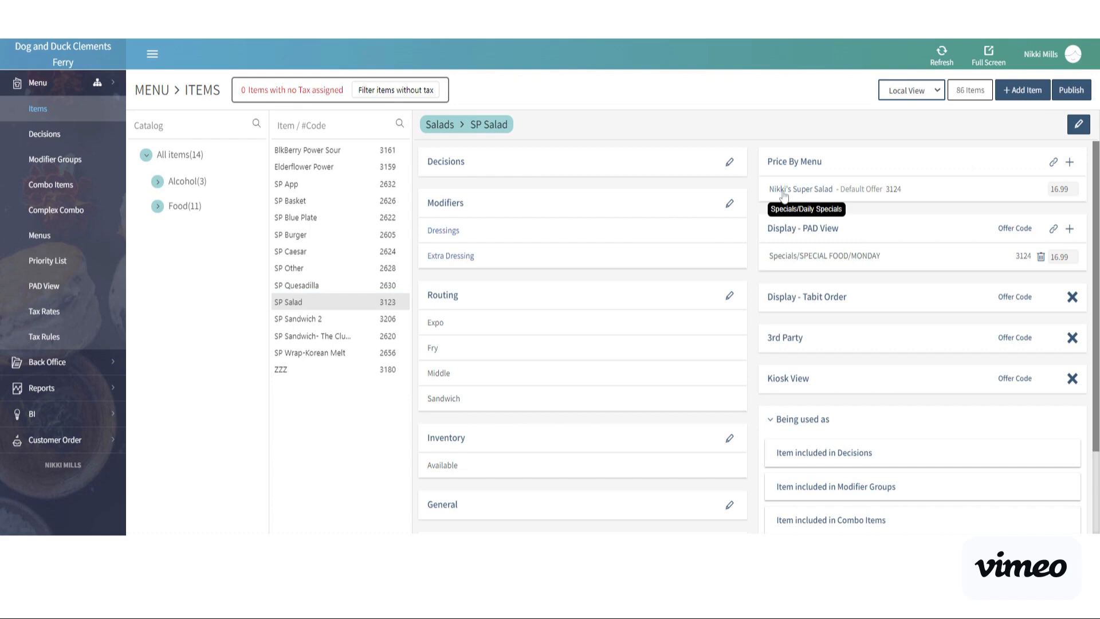
left_click(784, 195)
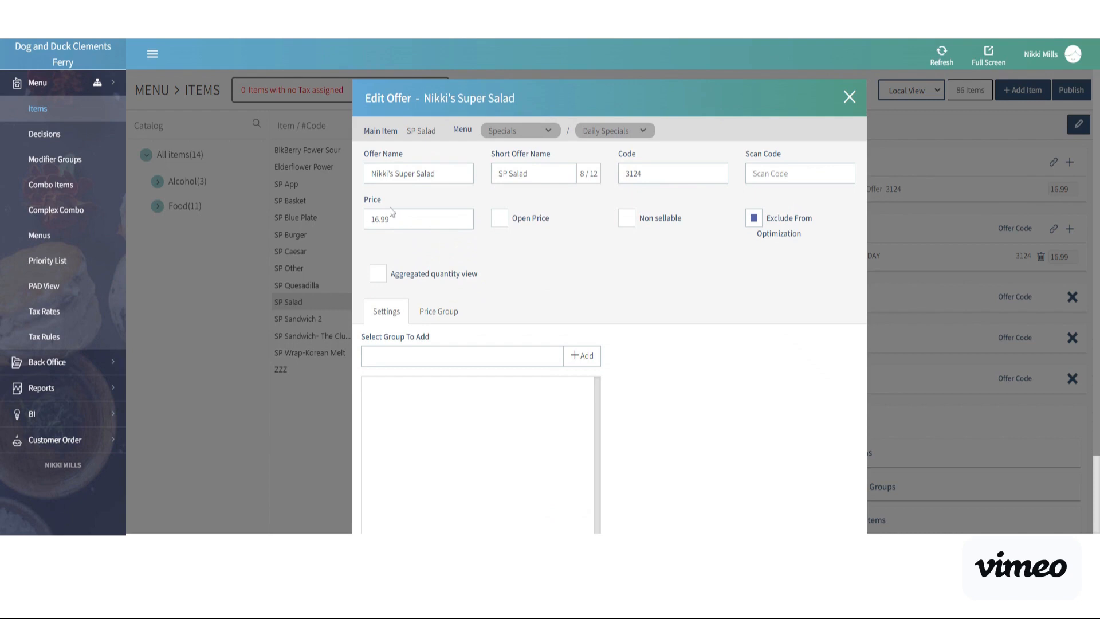
left_click(847, 98)
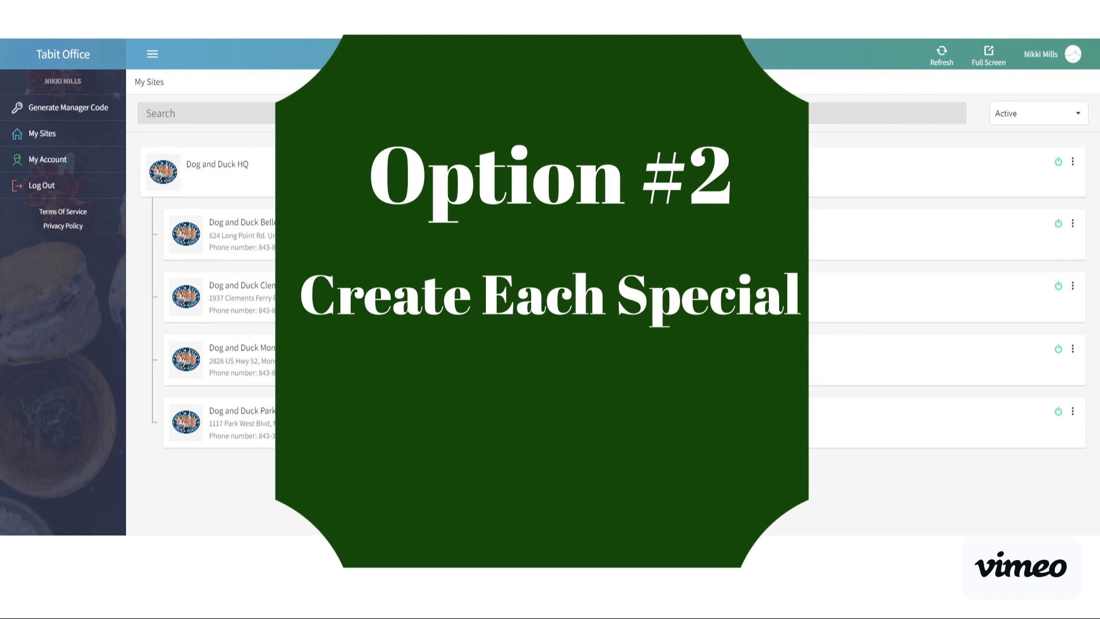
Open the Dog and Duck Belle Hall site.
left_click(228, 222)
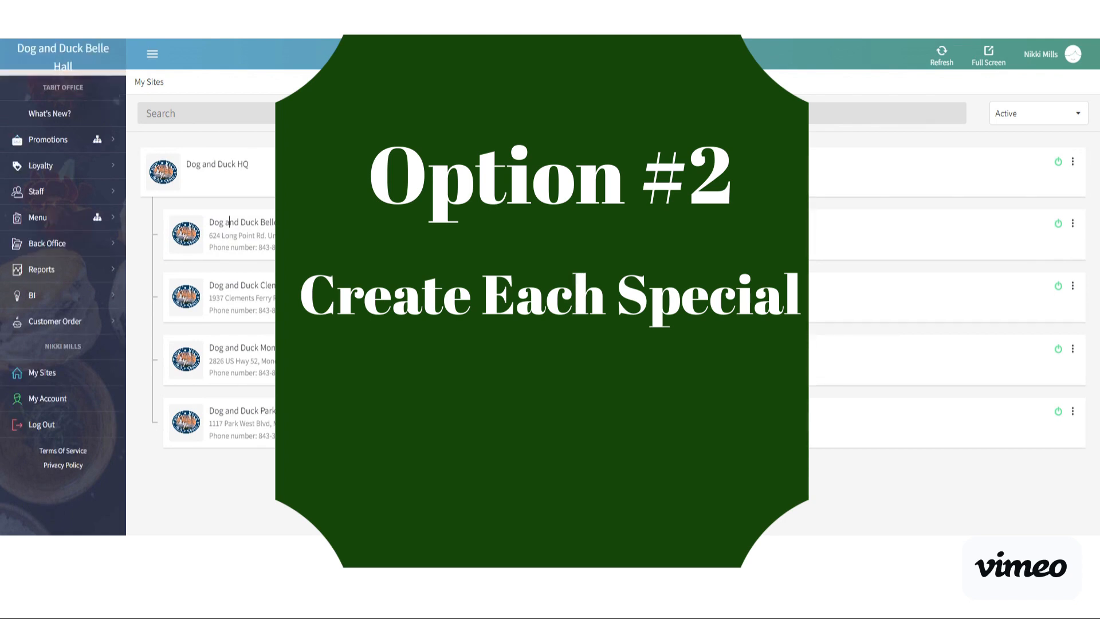
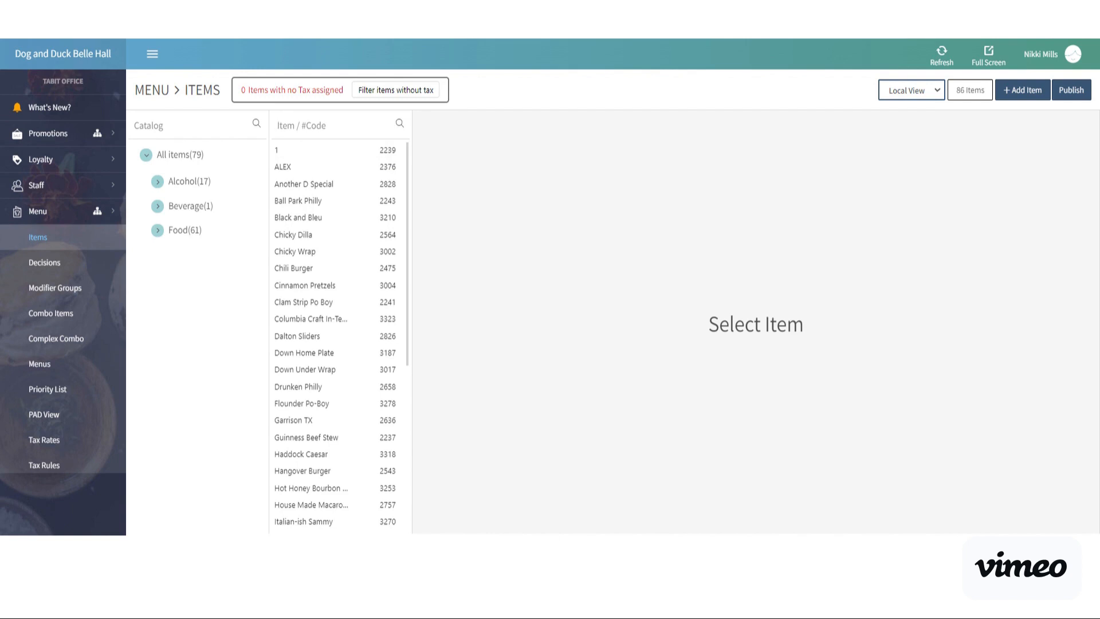
Search the item list by the signed-in account's first name and for "sal", and clear the search.
type("nikki's")
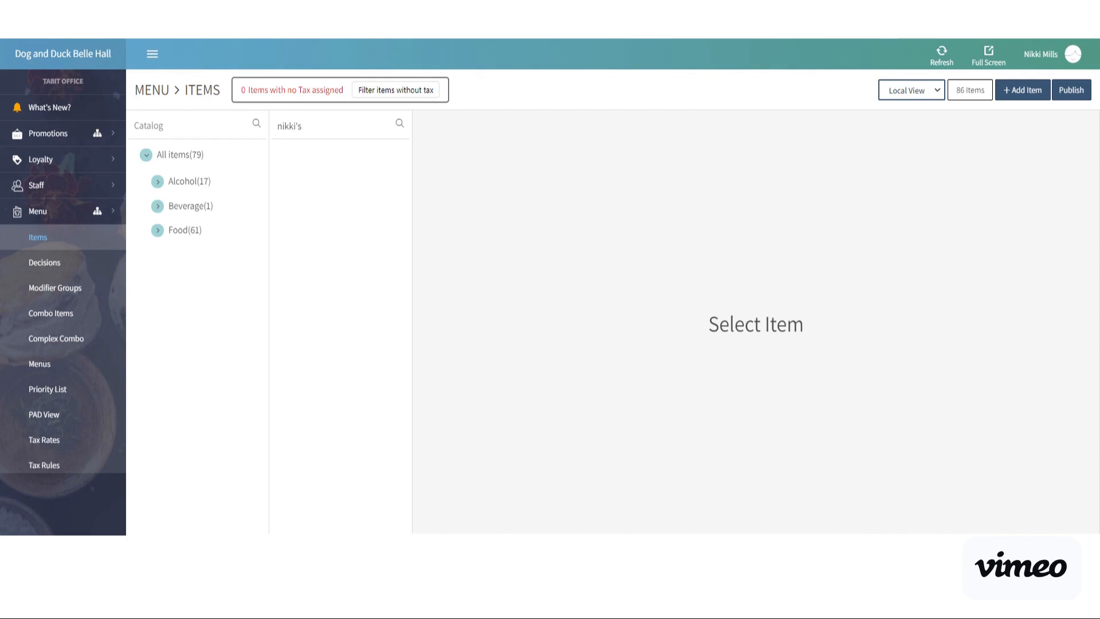
key("BackSpace")
key("BackSpace")
type("sal")
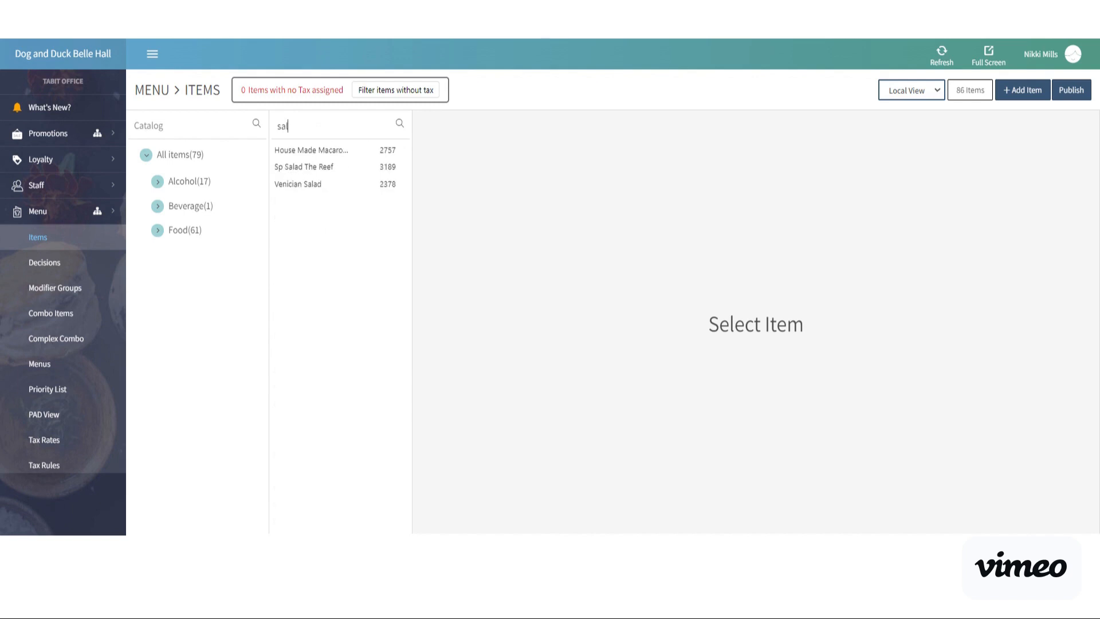
key("BackSpace")
key("BackSpace")
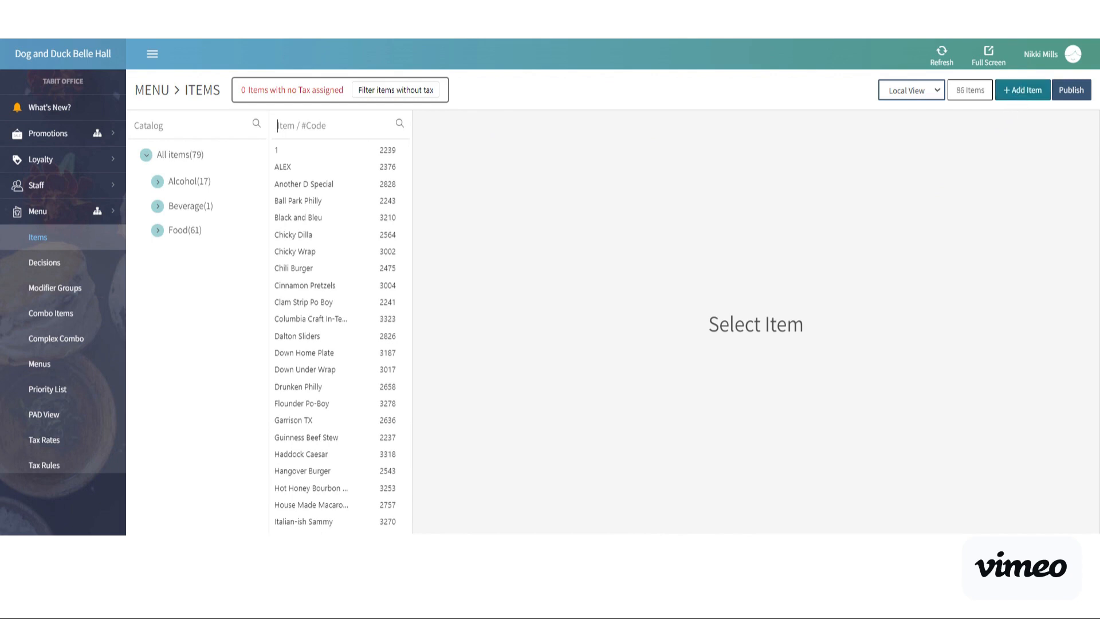
Start a new item and assign it to the catalog Food / Mains / Salads.
left_click(1023, 90)
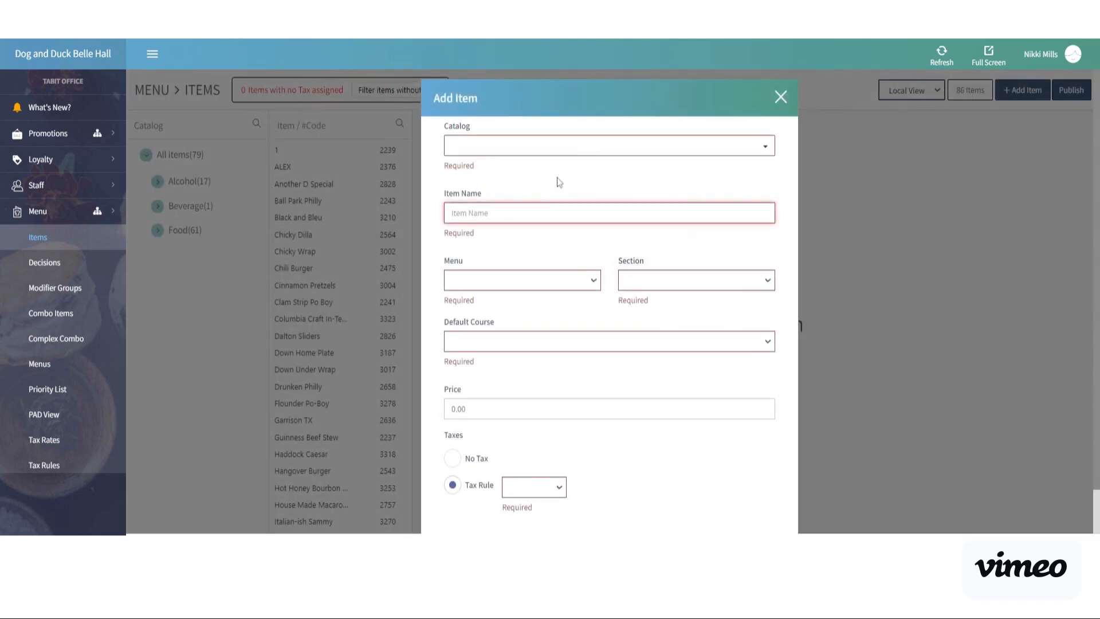
left_click(536, 146)
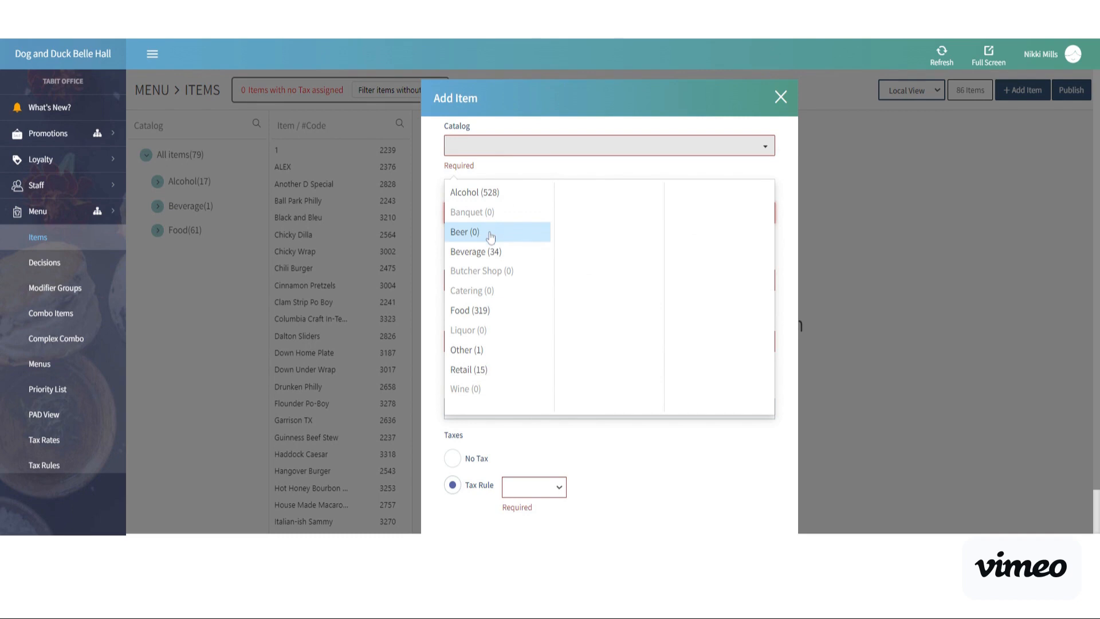
left_click(468, 319)
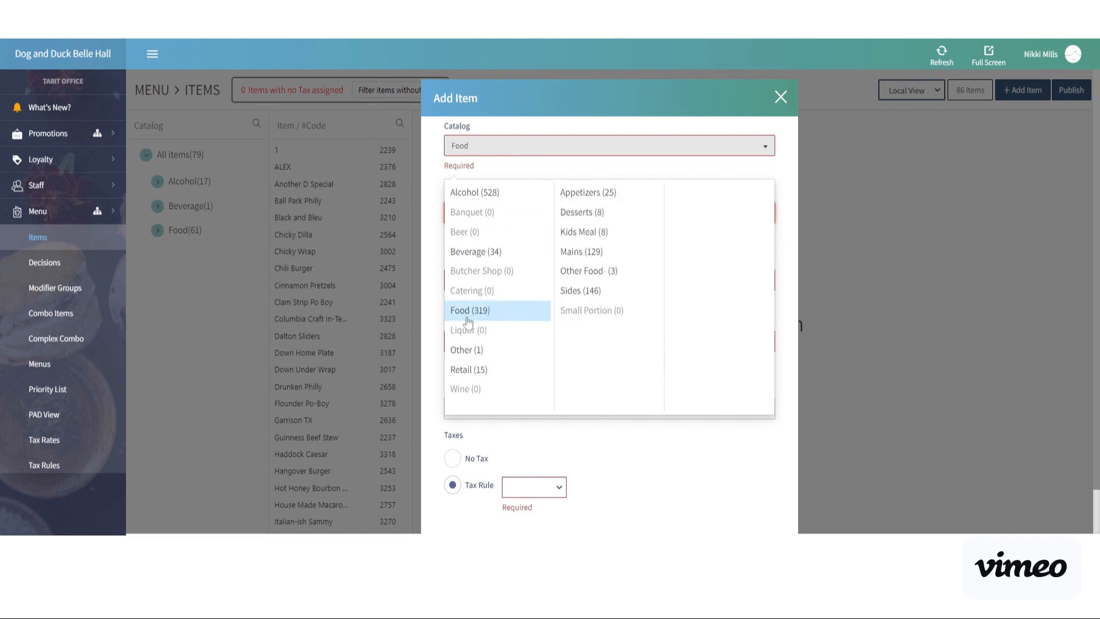
left_click(579, 256)
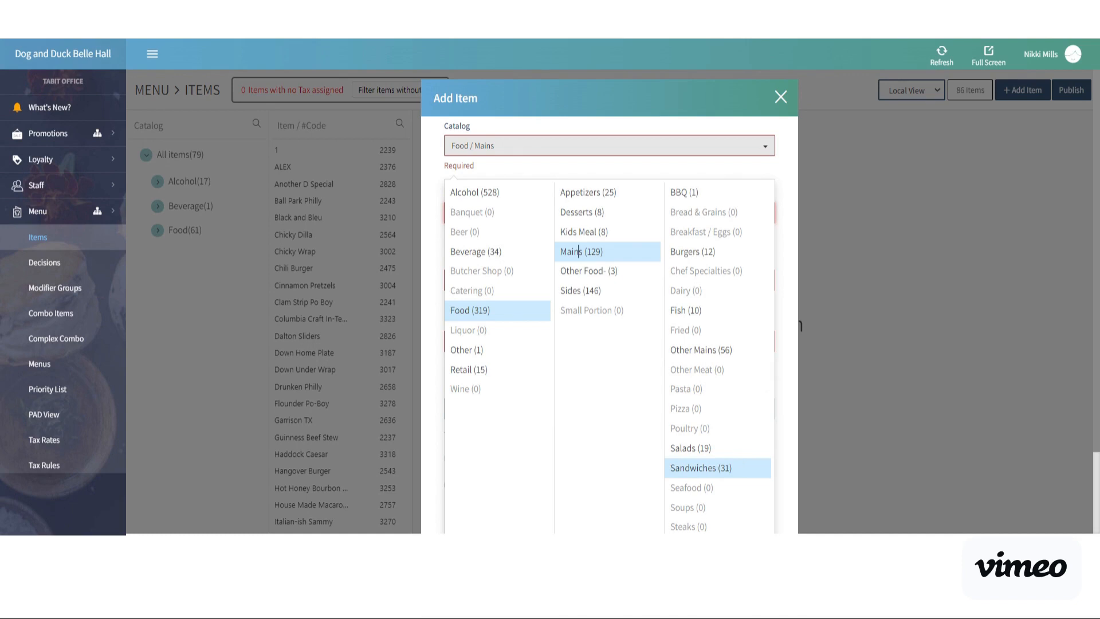
left_click(707, 446)
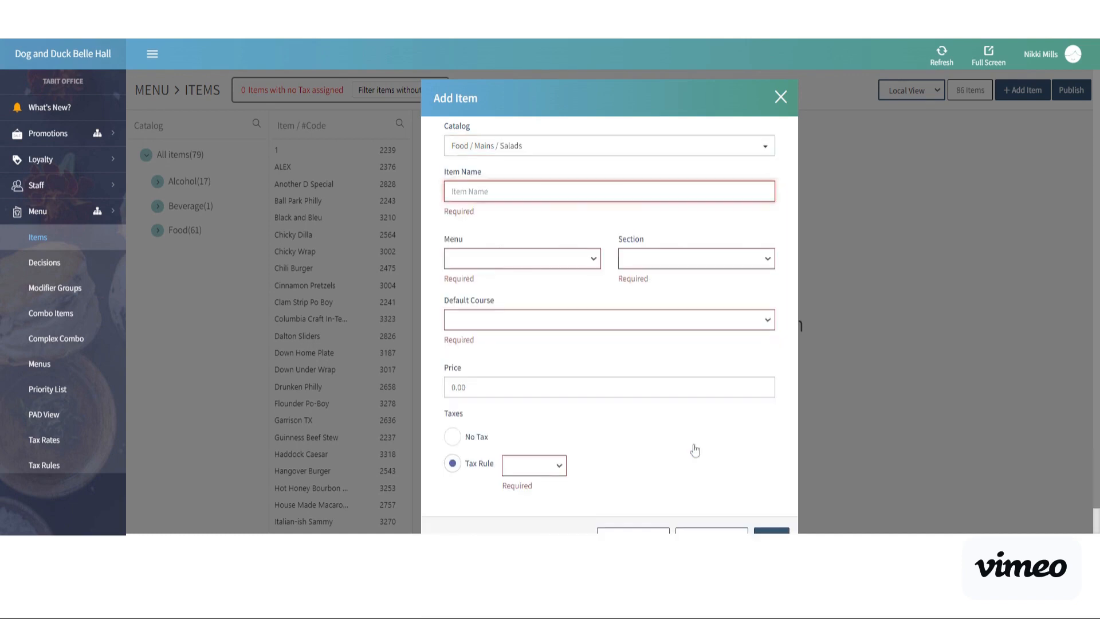
Name the item with the signed-in account's first name in possessive form followed by "Super Salad".
left_click(465, 193)
type("Nikki")
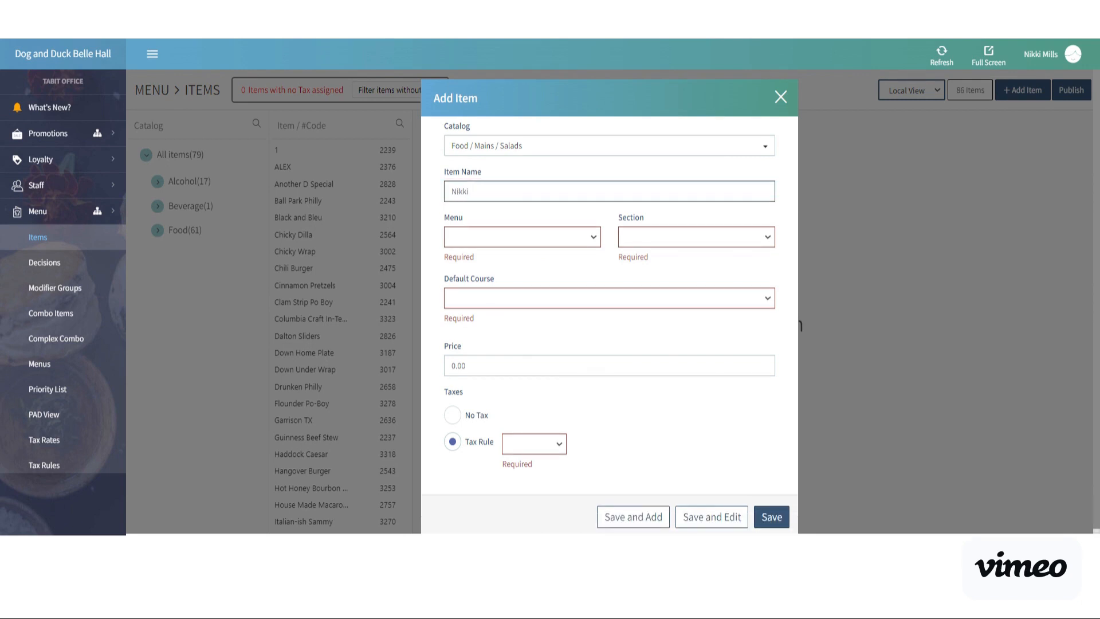
type("'s Super Salad")
Place the new item in the Specials menu's Daily Specials section with Mains as its default course.
left_click(500, 241)
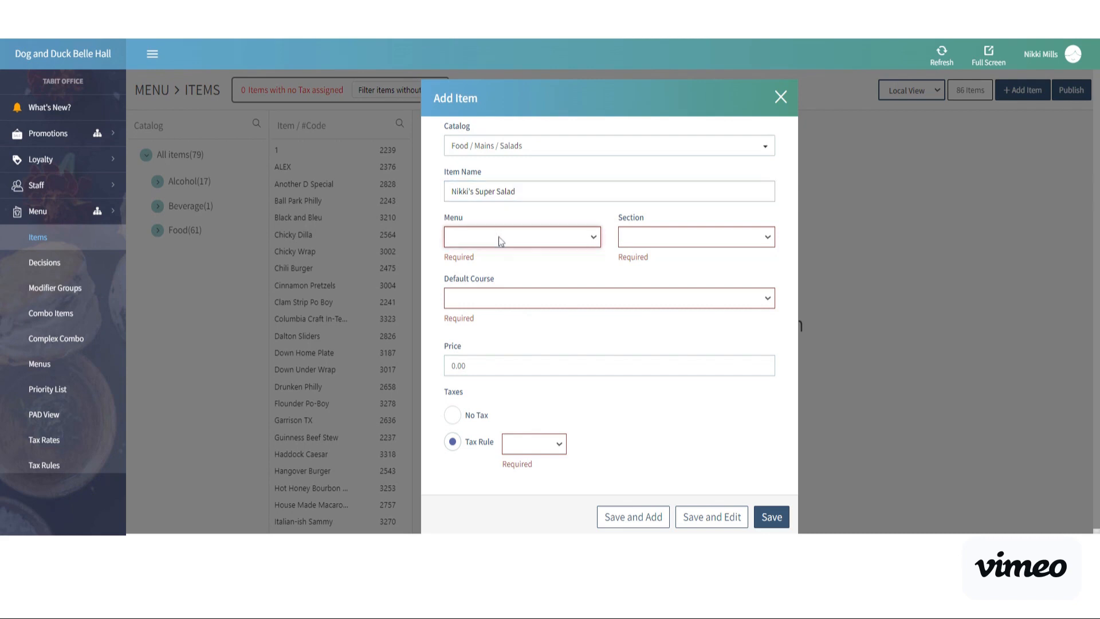
left_click(496, 272)
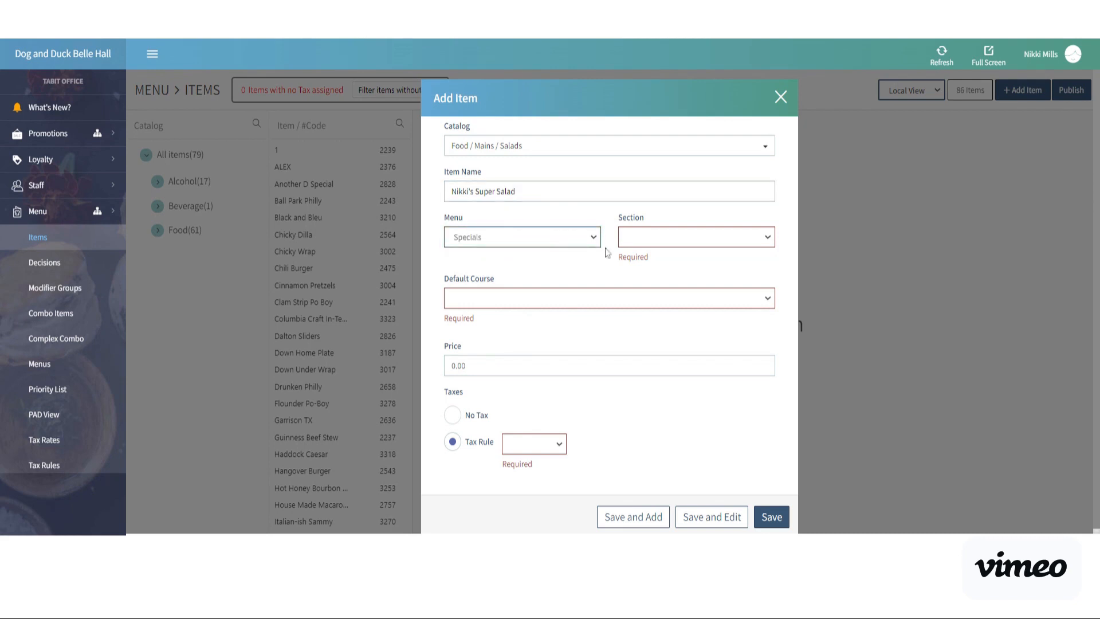
left_click(635, 247)
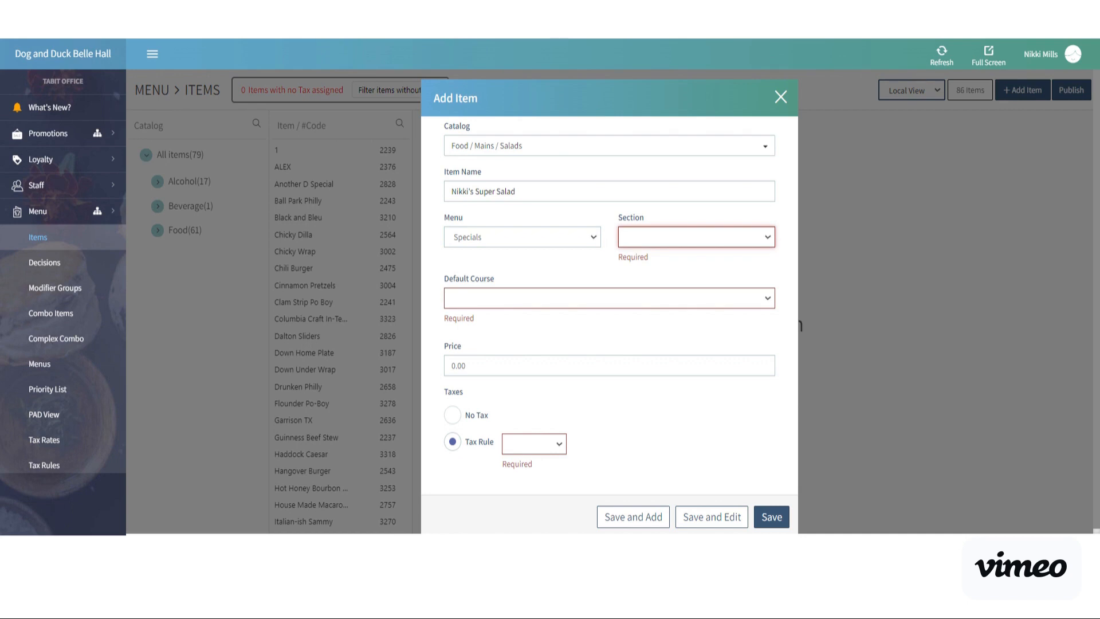
left_click(653, 262)
left_click(622, 288)
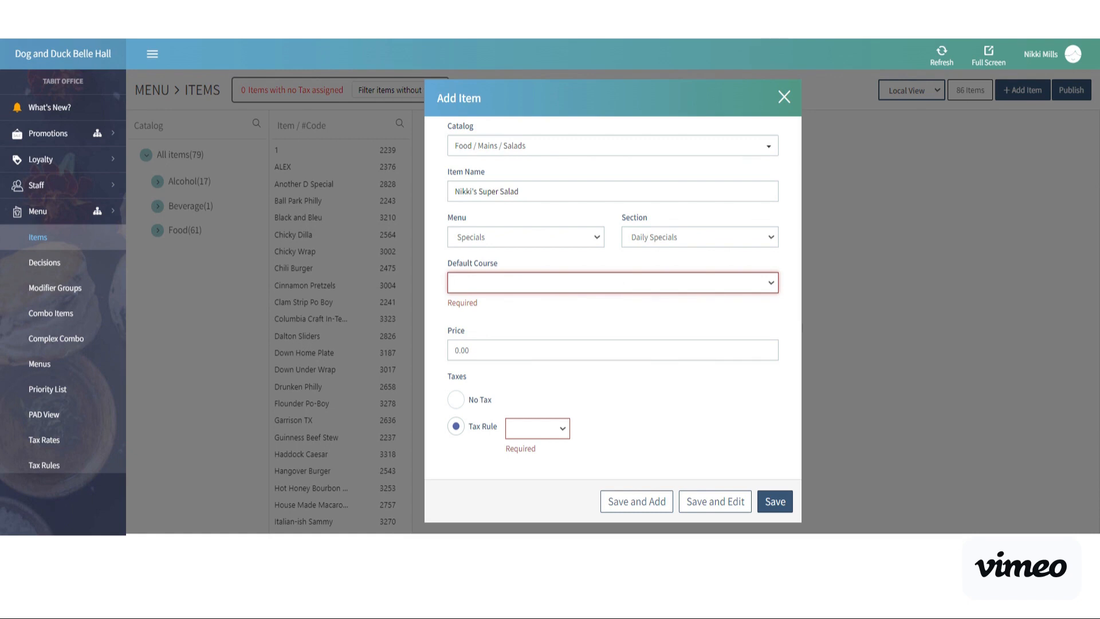
left_click(596, 319)
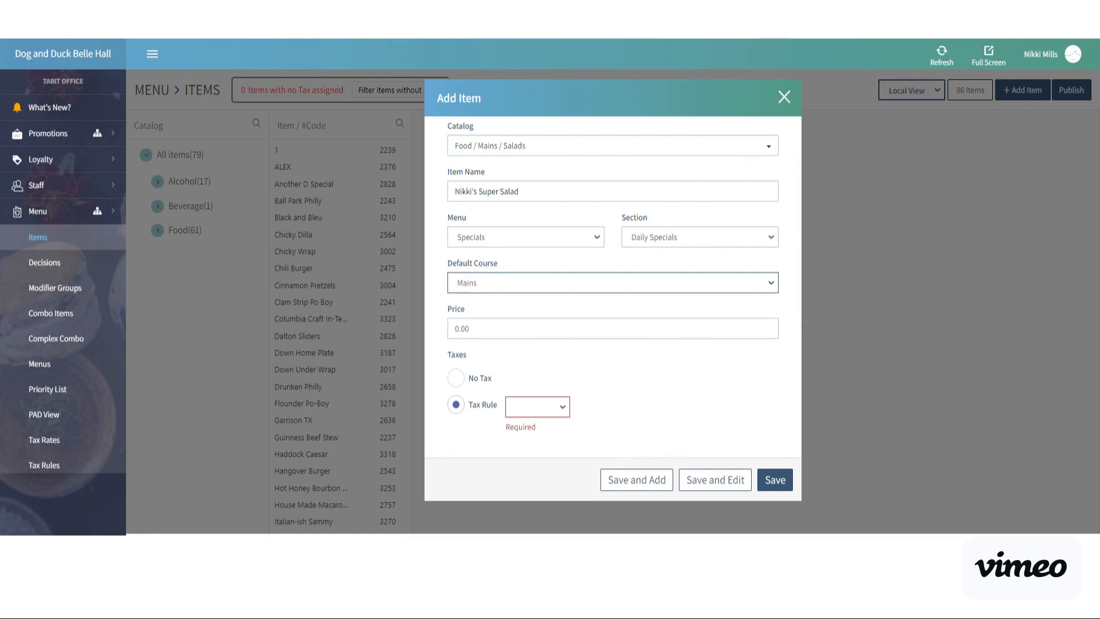
Set the item's price to 16.99 with the Sales Tax rule, and save it for further editing.
left_click(469, 329)
left_click_drag(469, 328, 440, 327)
type("16.99")
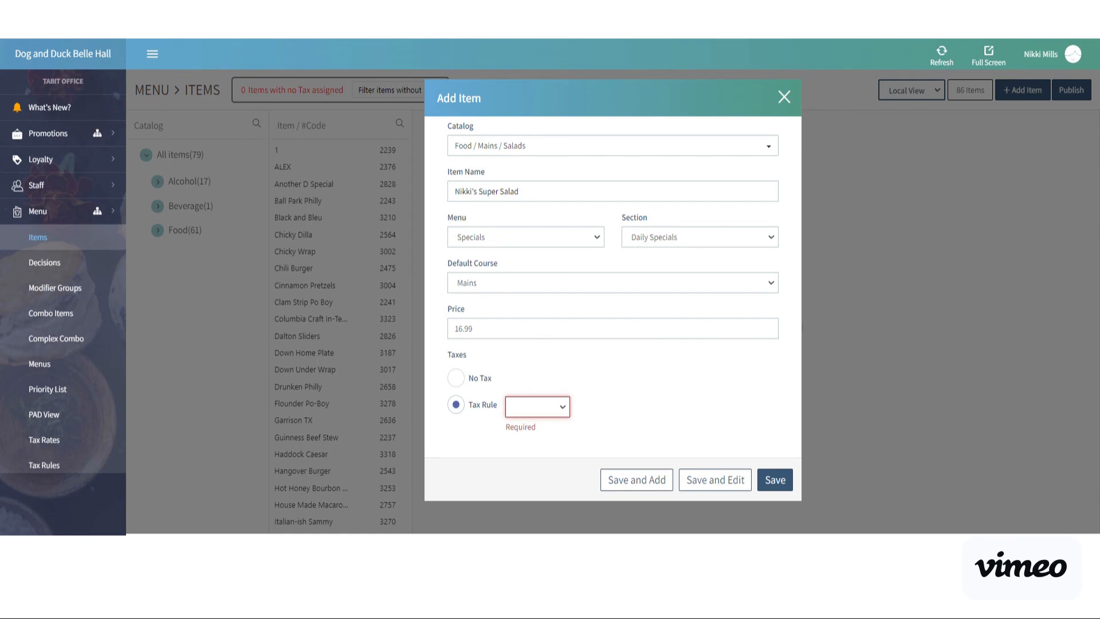
left_click(532, 426)
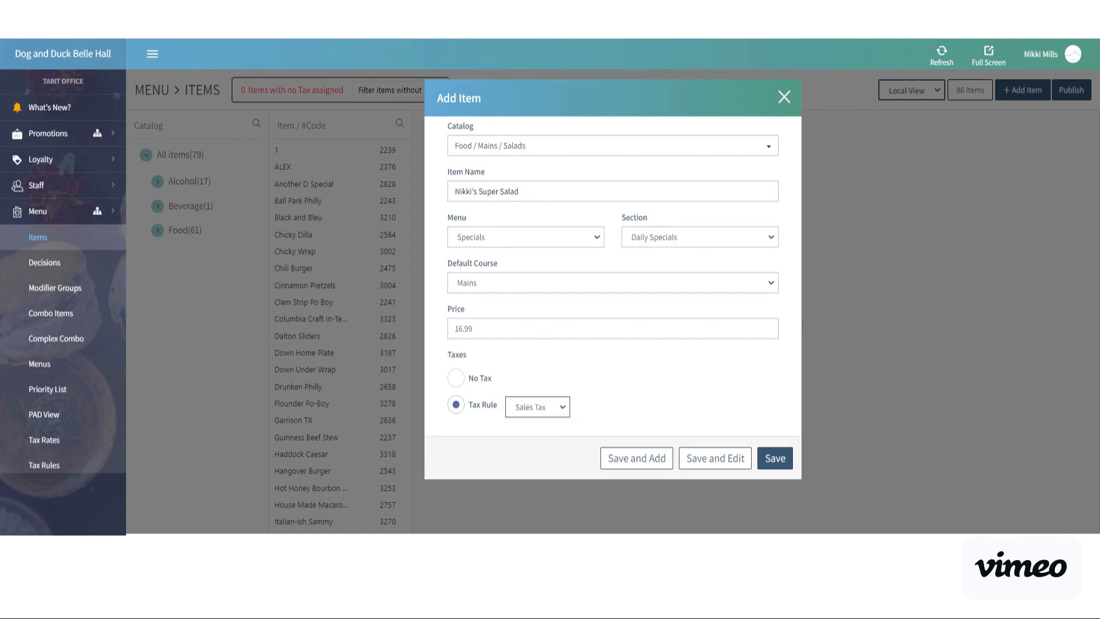
left_click(678, 379)
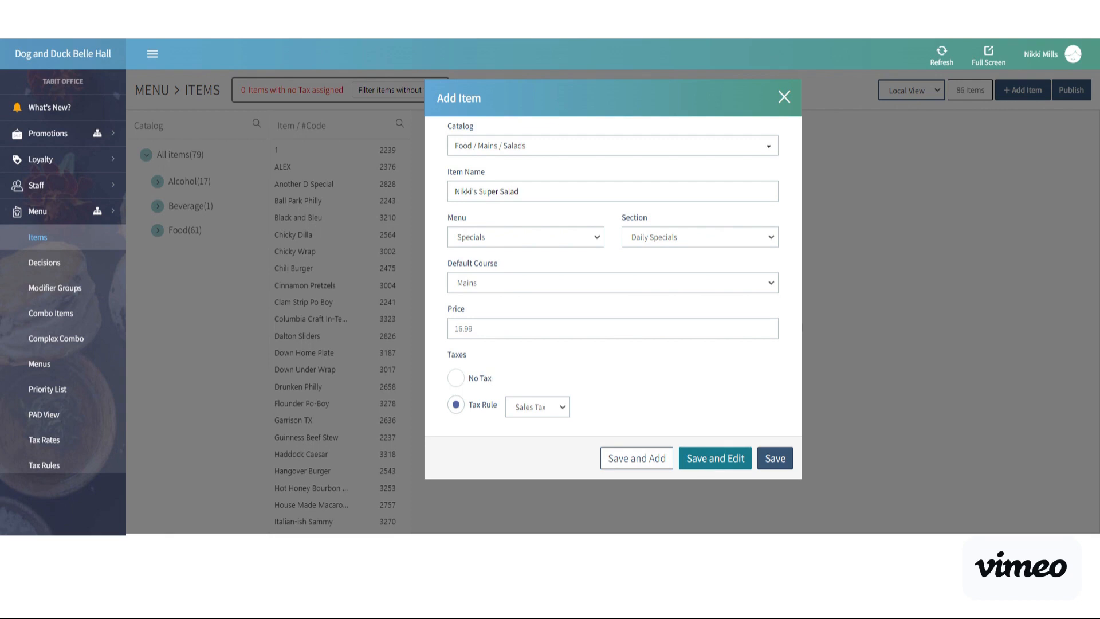
left_click(710, 465)
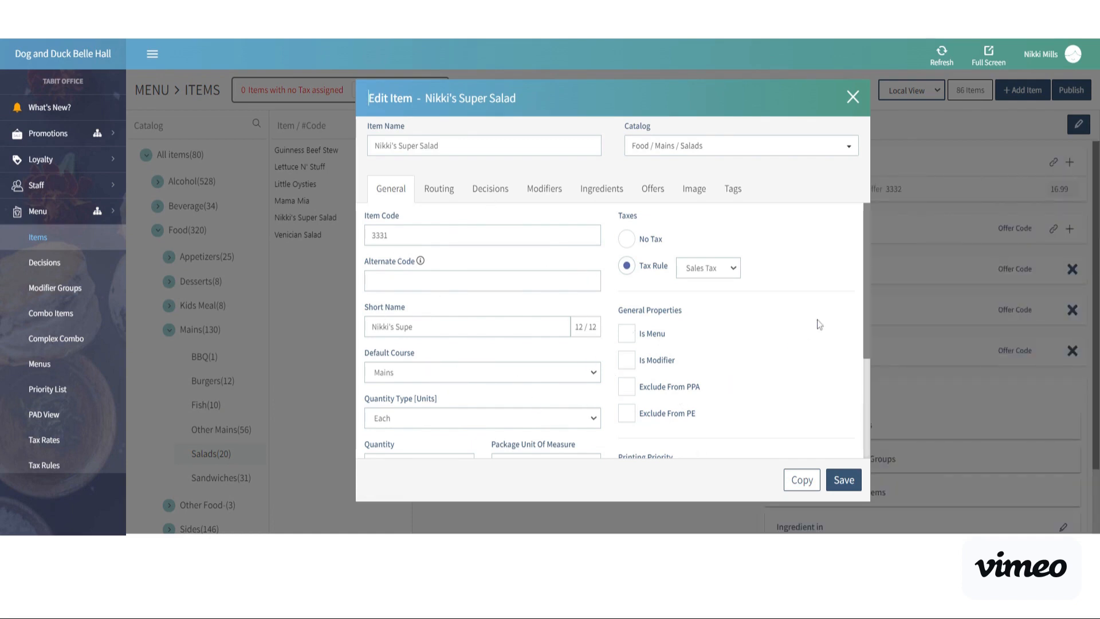
Review the new salad's general settings and its routing stations.
left_click_drag(867, 290, 869, 339)
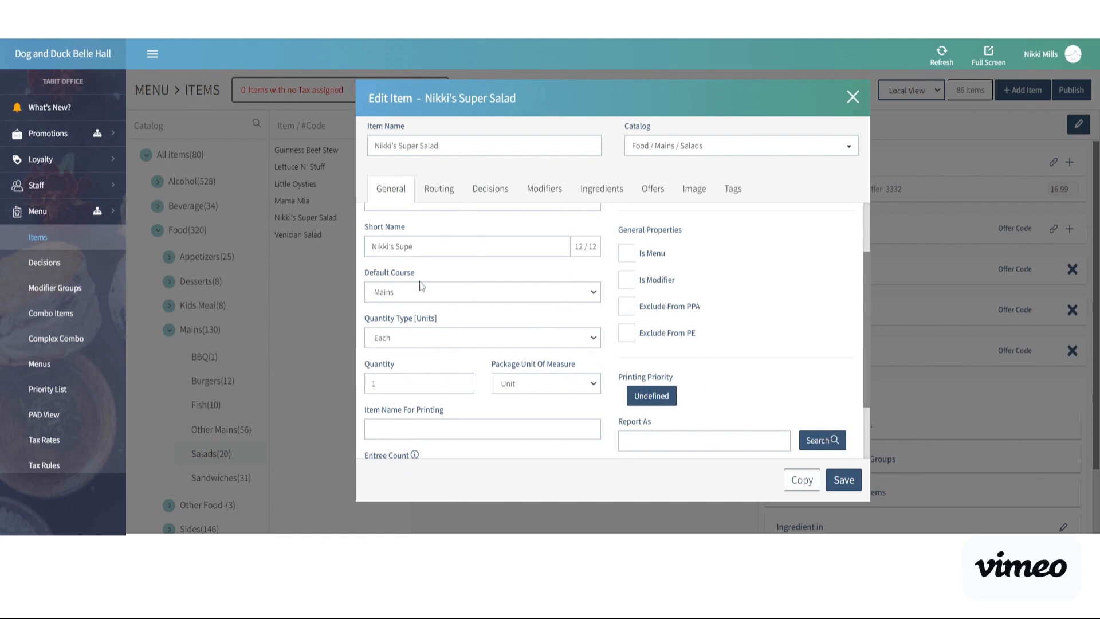
left_click(434, 193)
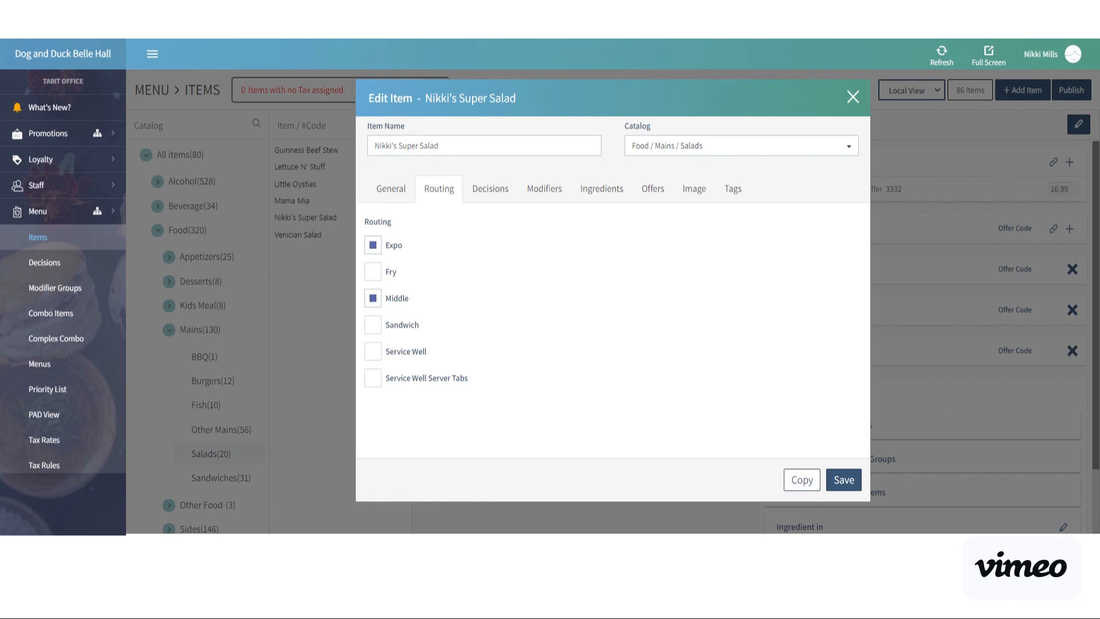
Search the salad's available decisions for "sou" and "sal" without adding any, and clear the search.
left_click(487, 191)
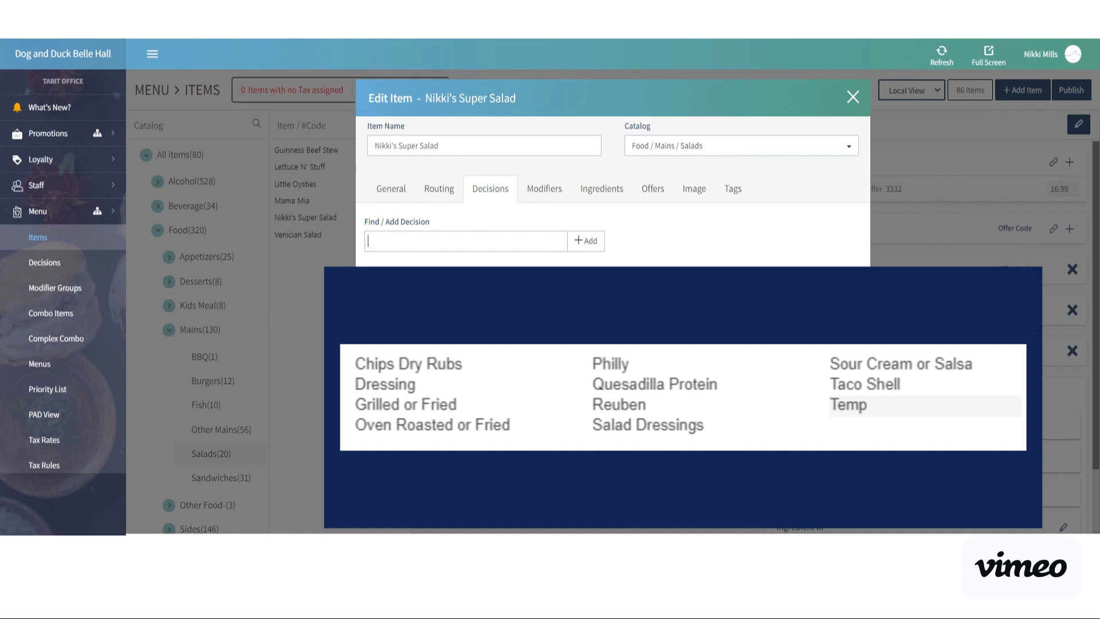
type("sou")
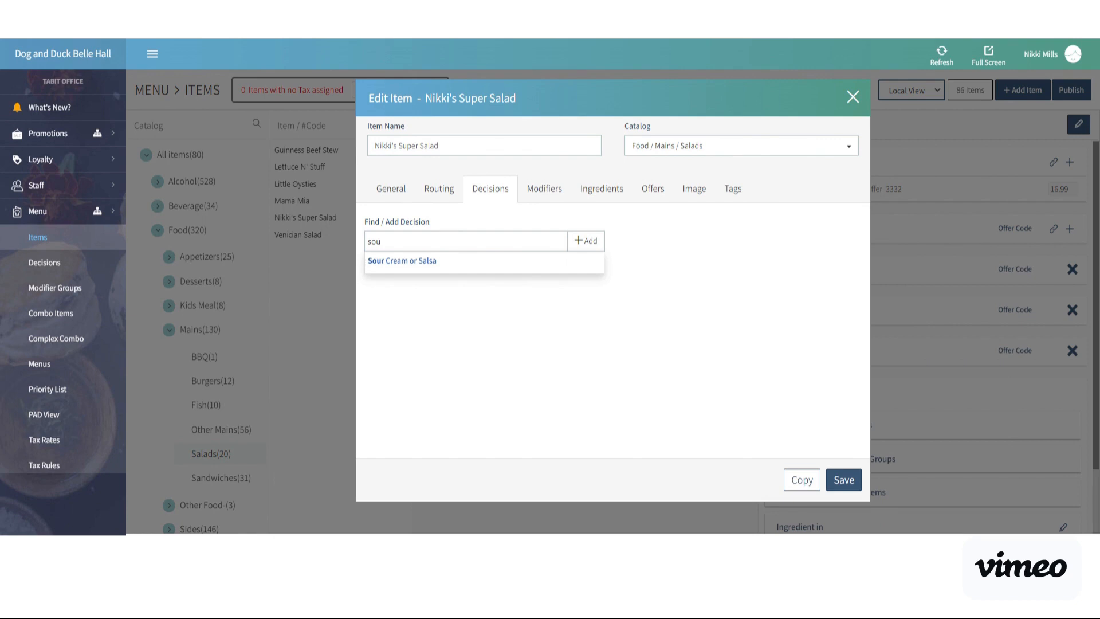
key("BackSpace")
key("BackSpace")
key("BackSpace")
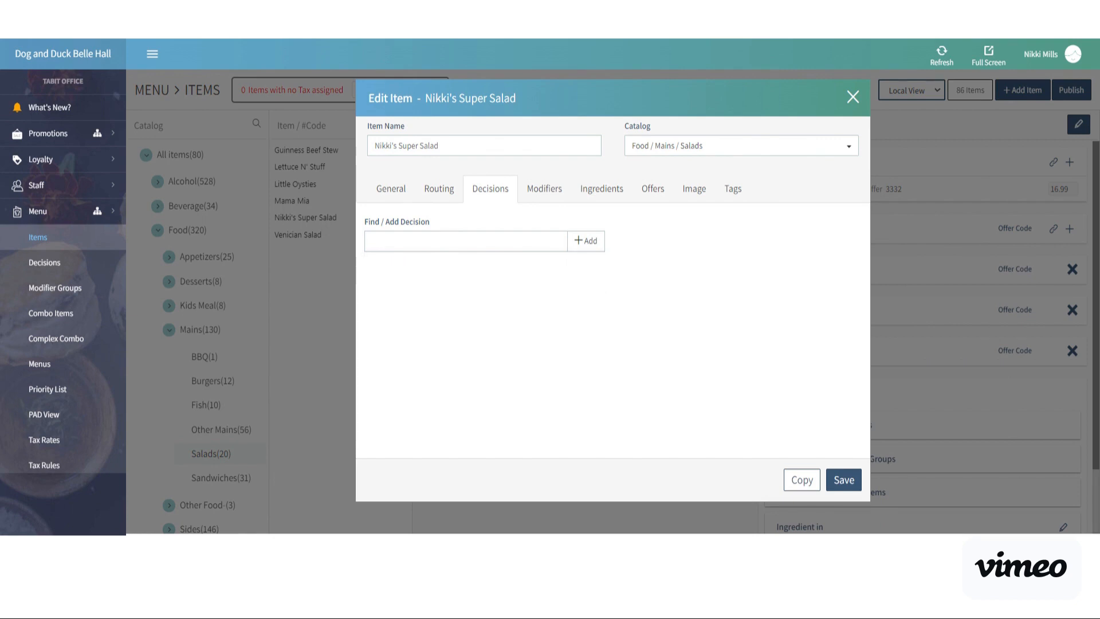
type("sal")
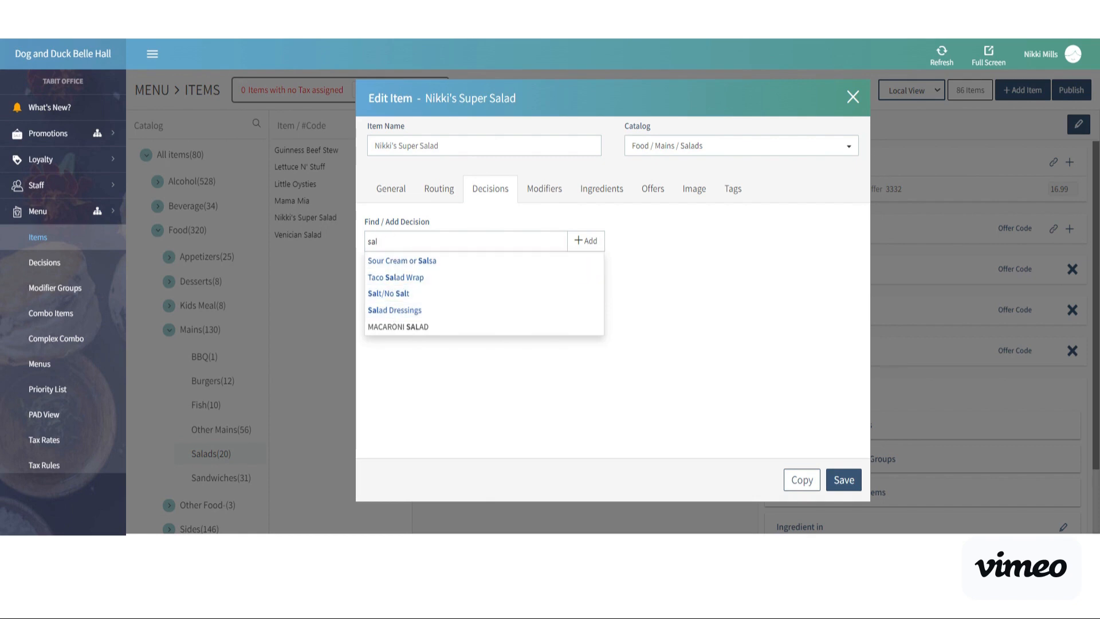
key("BackSpace")
key("BackSpace")
key("BackSpace")
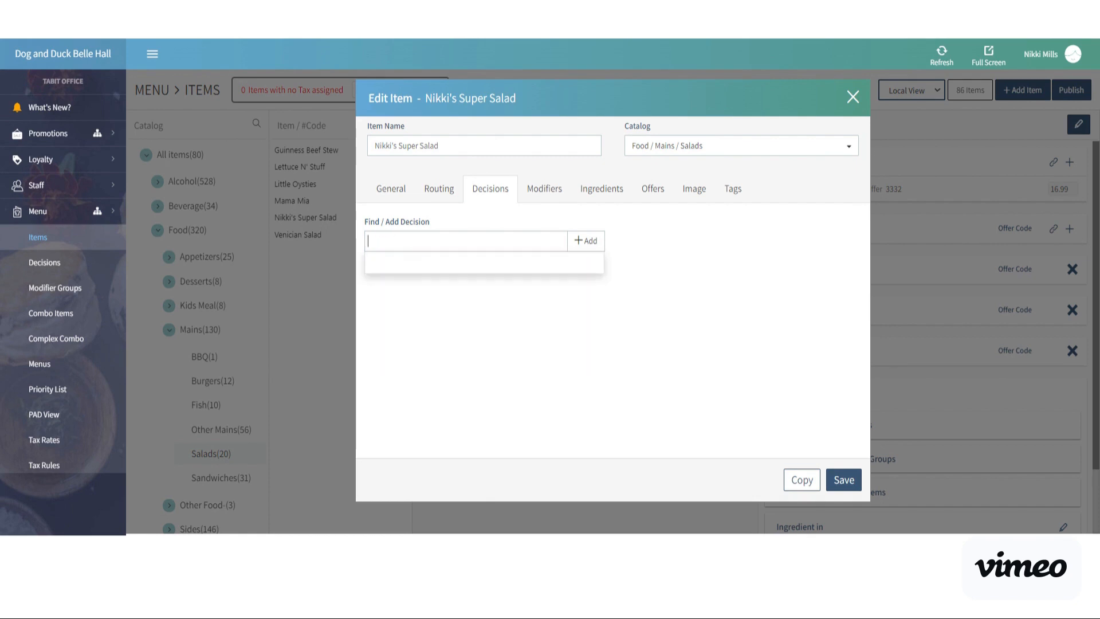
Add the existing Dressings modifier group to the salad.
left_click(551, 190)
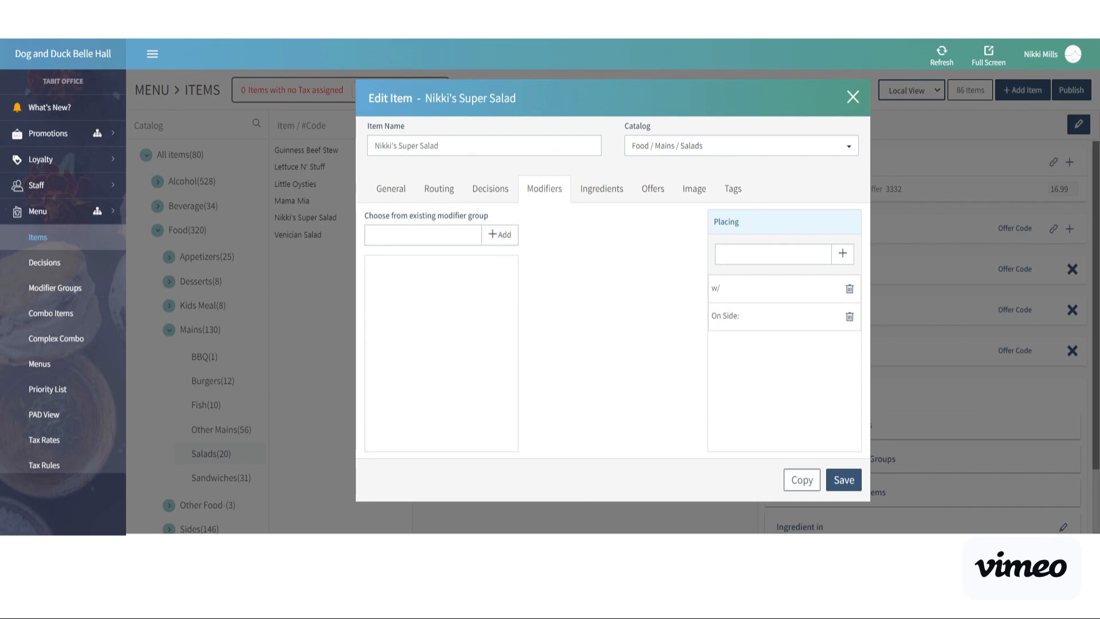
left_click(423, 235)
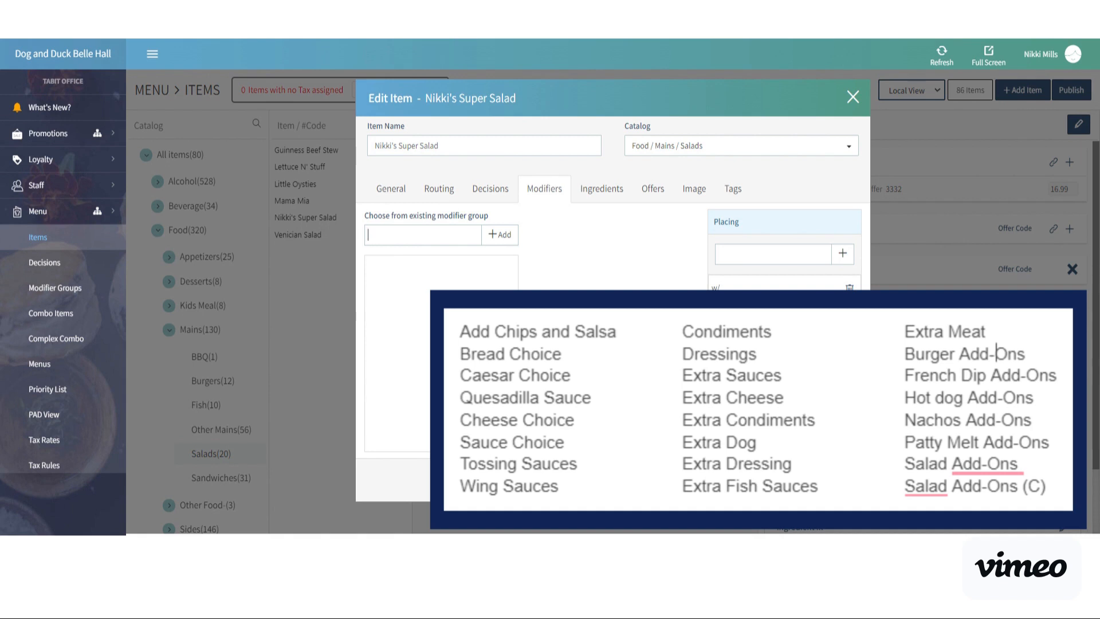
type("dress")
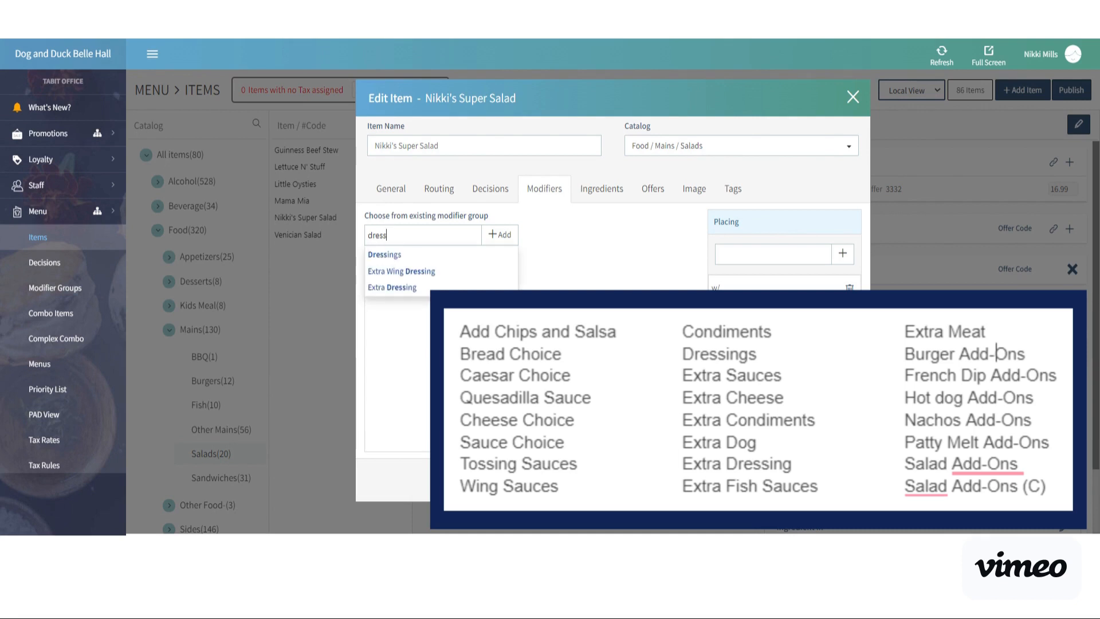
left_click(407, 256)
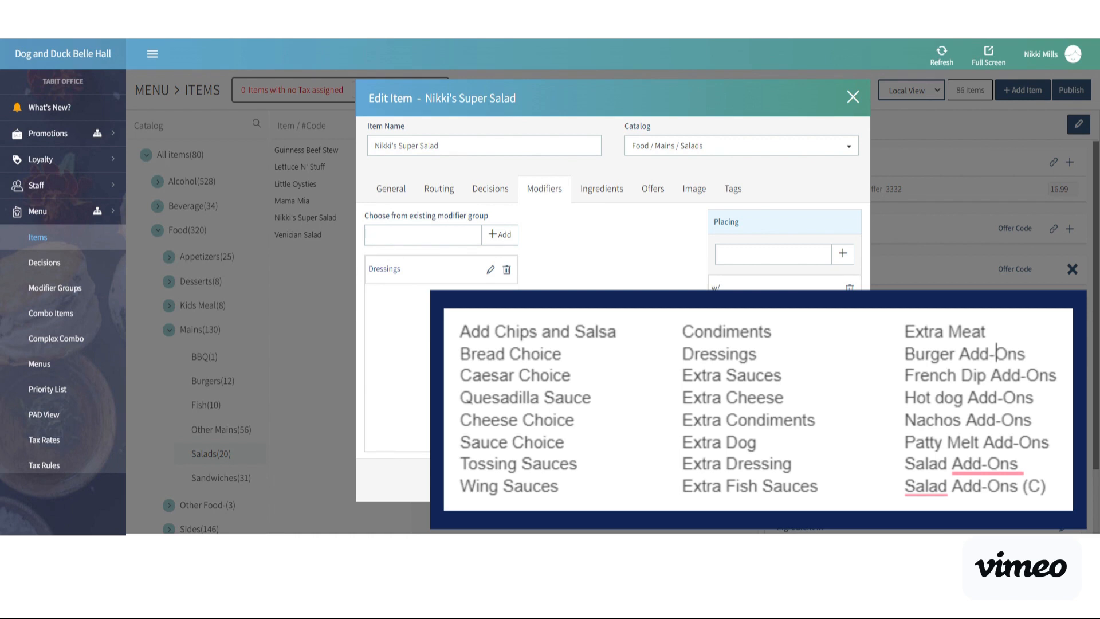
Find the existing Salad Add Ons modifier group with "salad" and add it to the item.
type("sa")
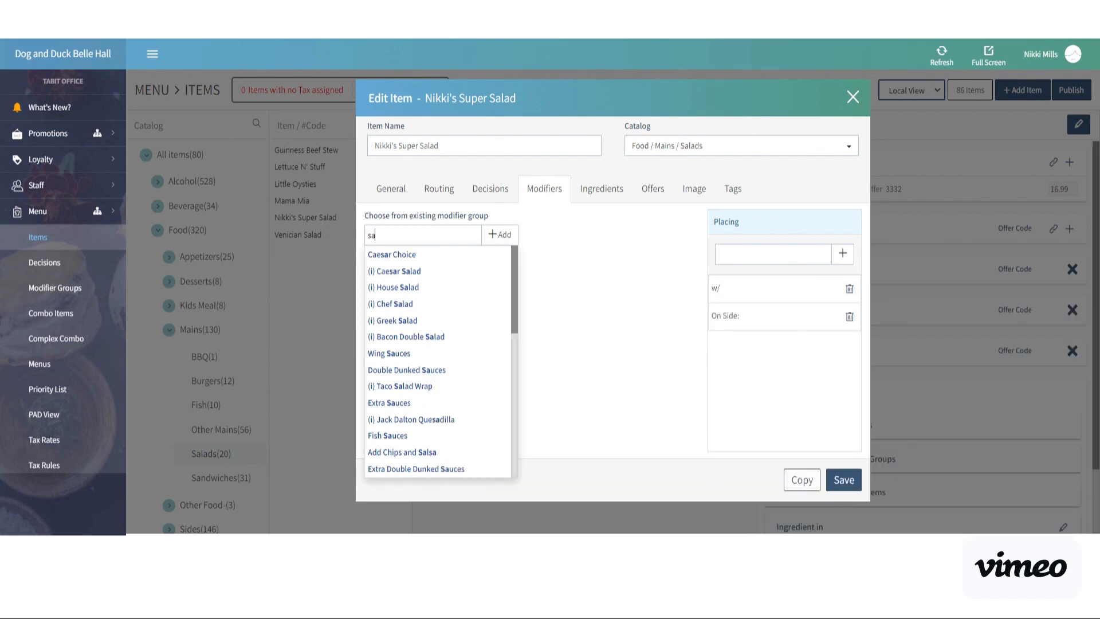
type("lad")
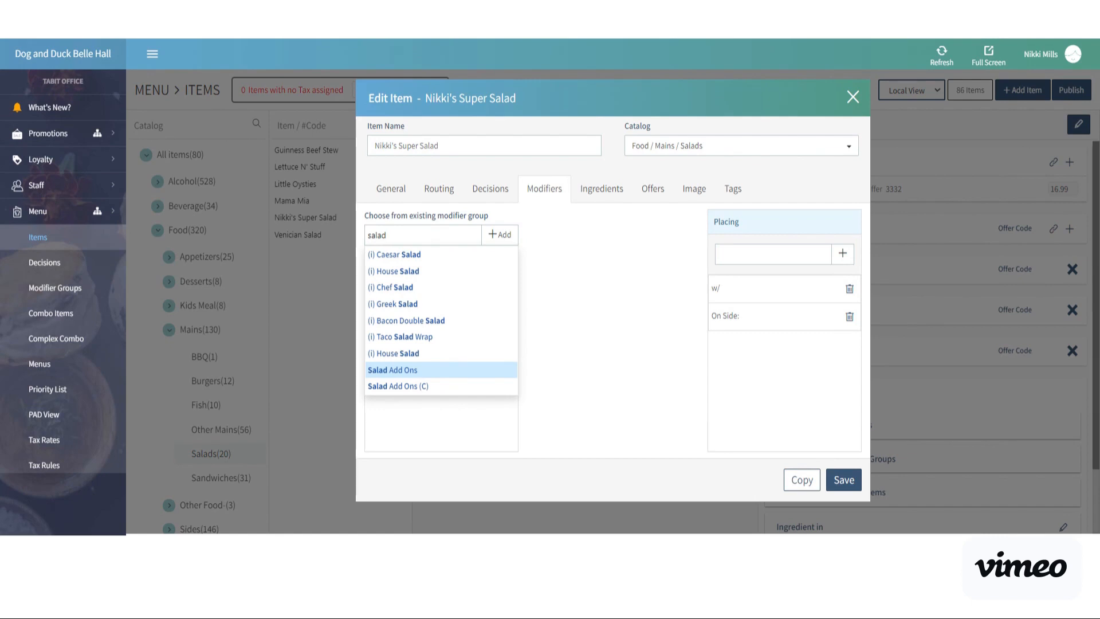
left_click(393, 369)
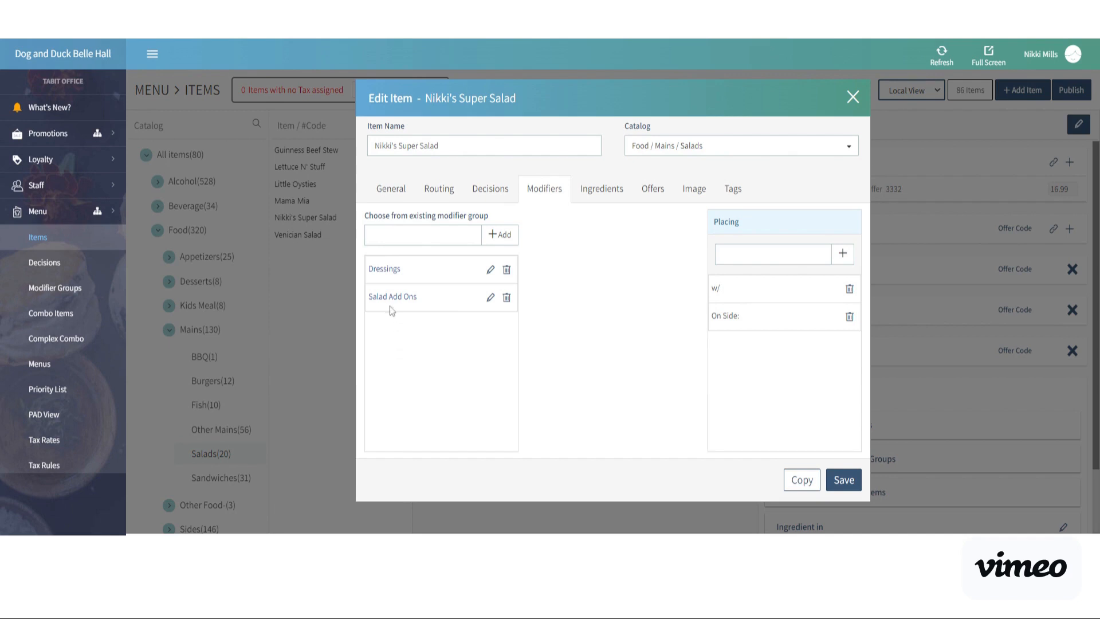
Set the placing of every dressing in the salad's Dressings modifier group, from Ranch through No Dressing, to Available.
left_click(383, 272)
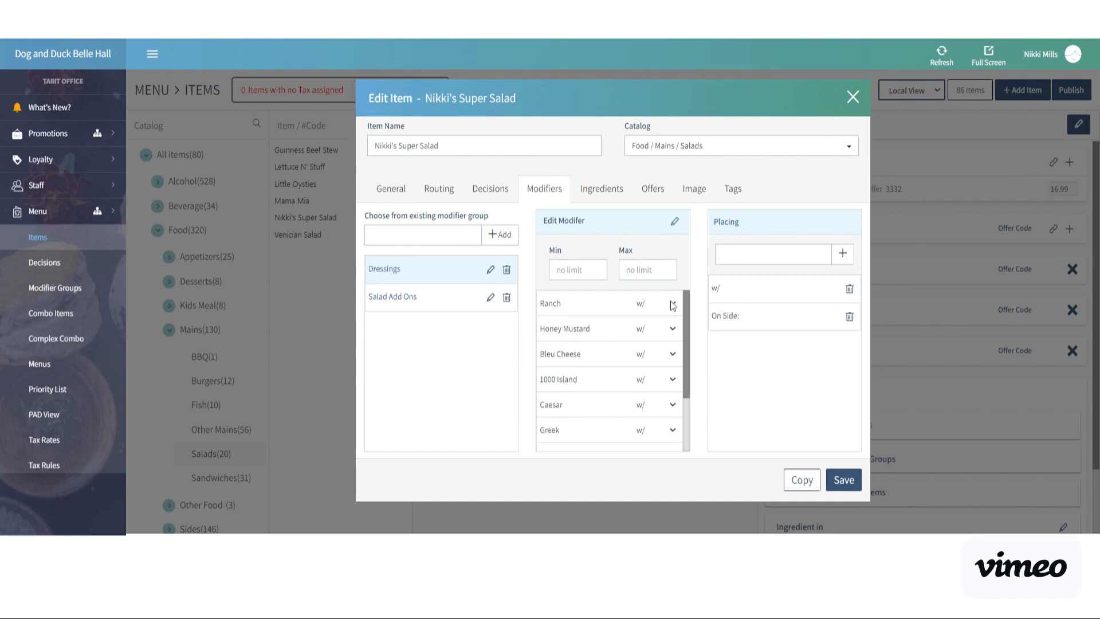
left_click(663, 319)
left_click(670, 338)
left_click(674, 367)
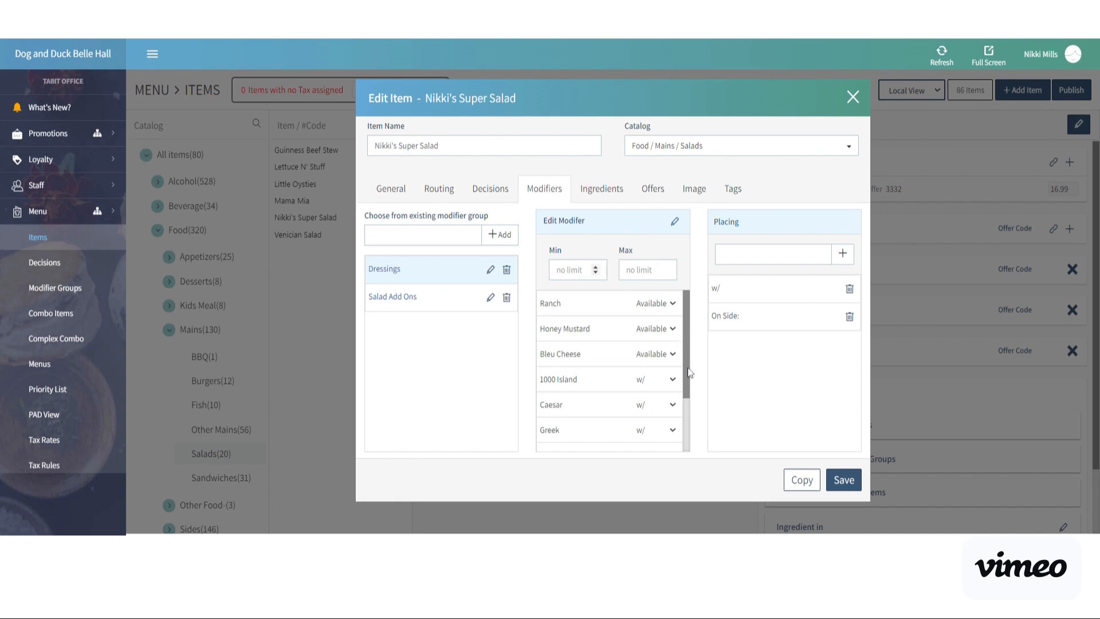
left_click(674, 380)
left_click_drag(686, 383, 688, 450)
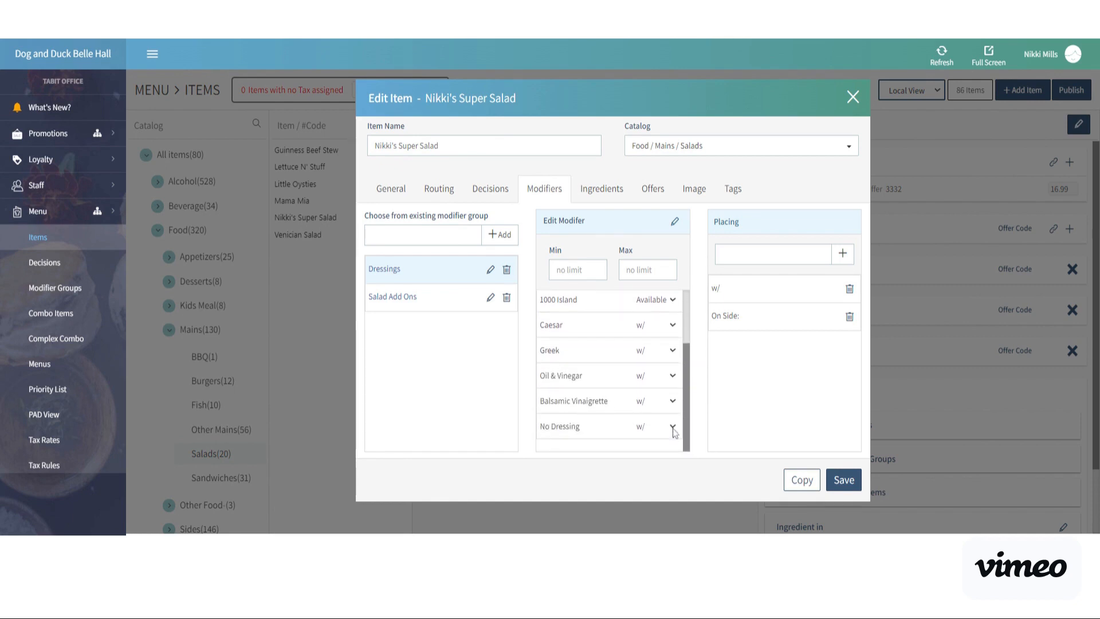
left_click(673, 427)
left_click(674, 402)
left_click(674, 376)
left_click(674, 350)
left_click(673, 325)
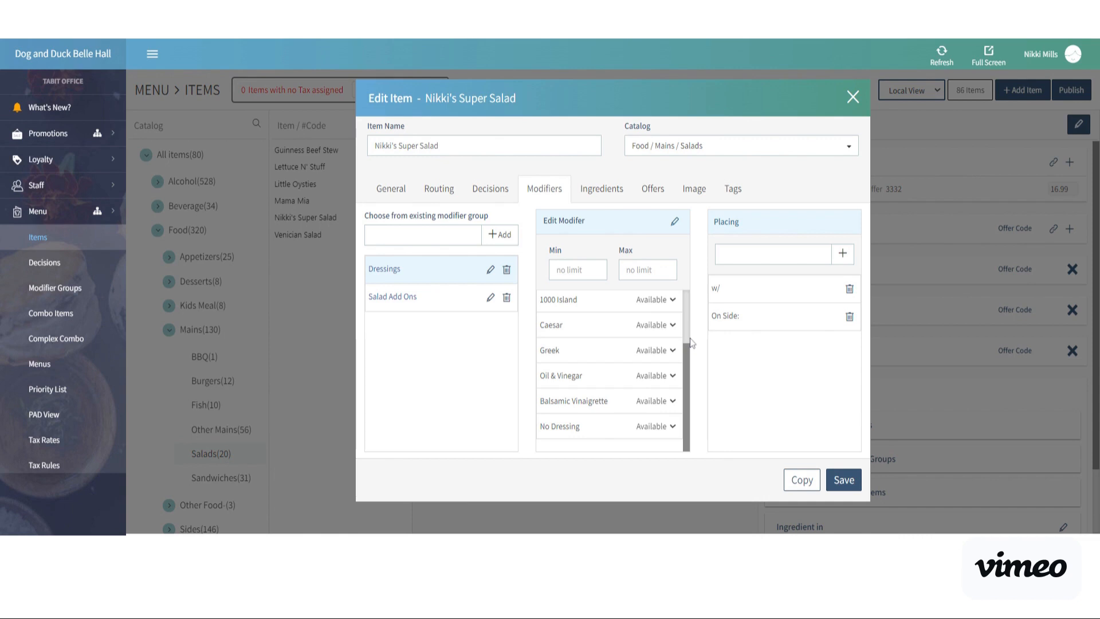
scroll(687, 331, "up", 3)
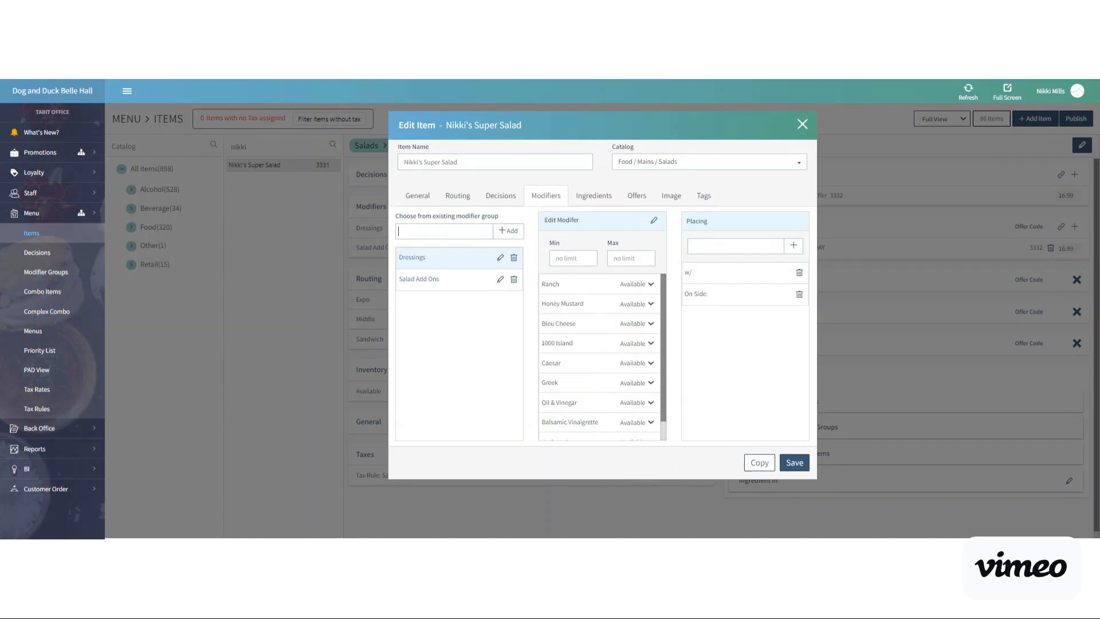
Find the existing Extra Sauces modifier group with "extra sa" and add it to the salad.
type("xtra ")
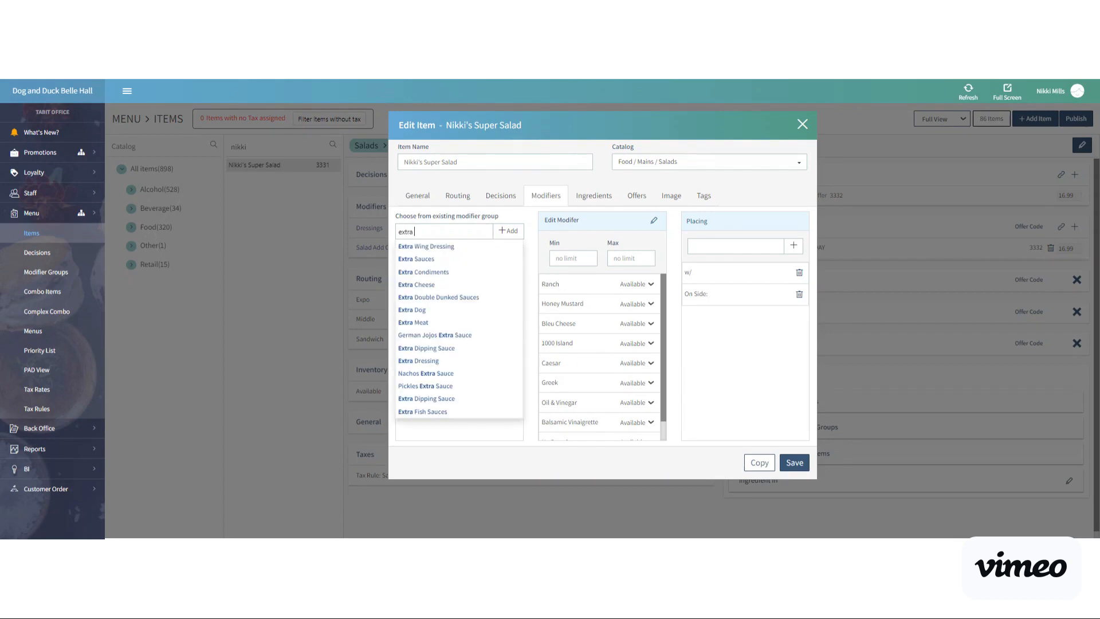
type("sa")
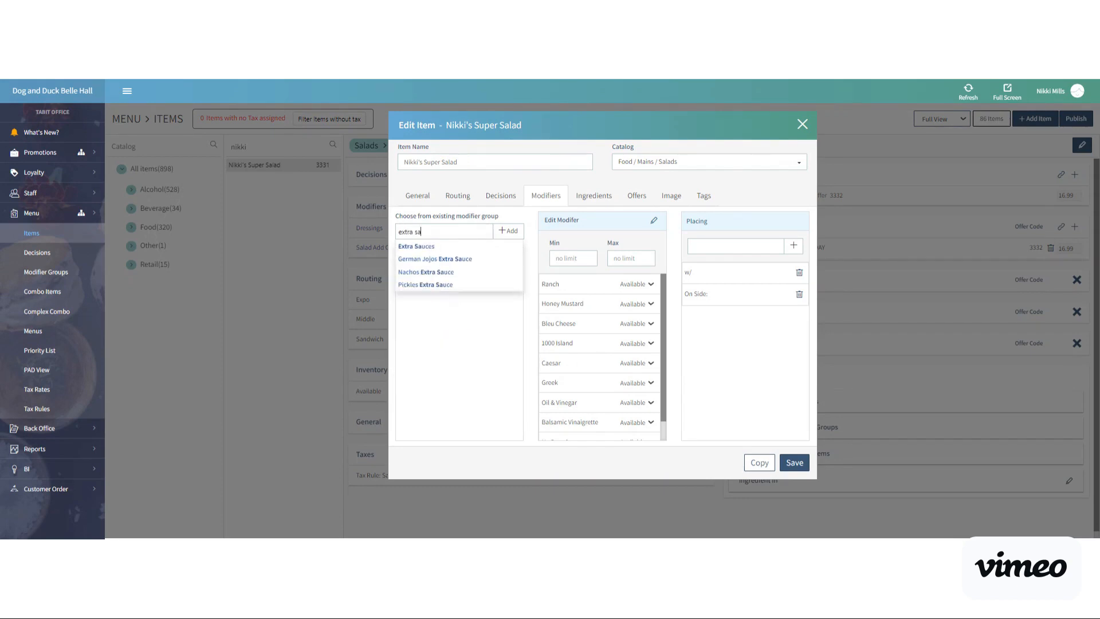
left_click(437, 247)
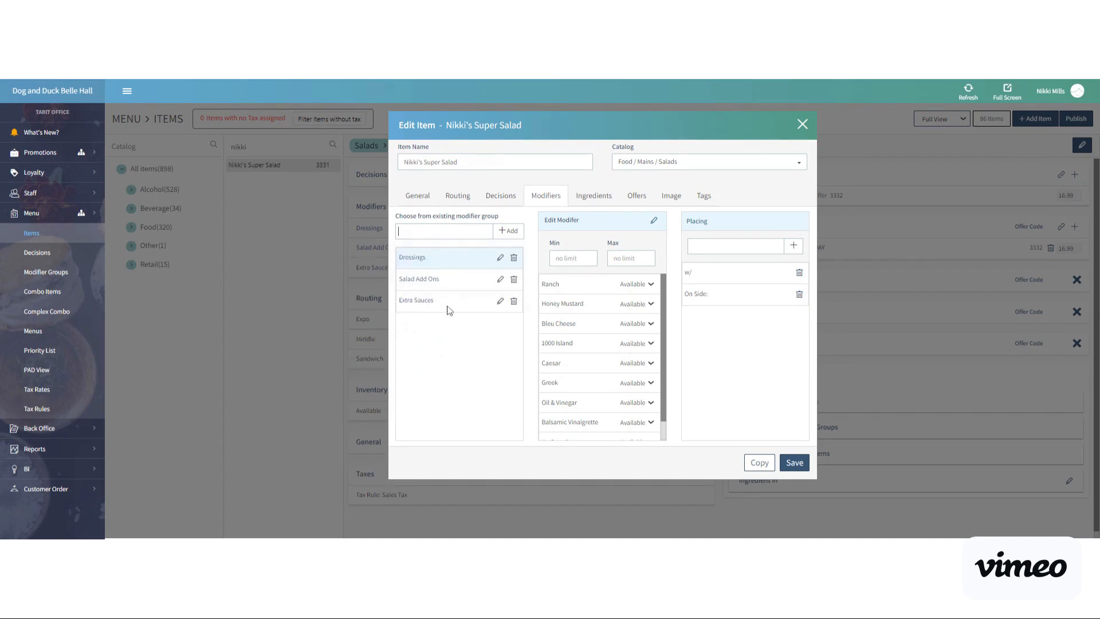
Attach the new salad to the Extra Sauces group with Available as the default course, and save the group.
left_click(501, 302)
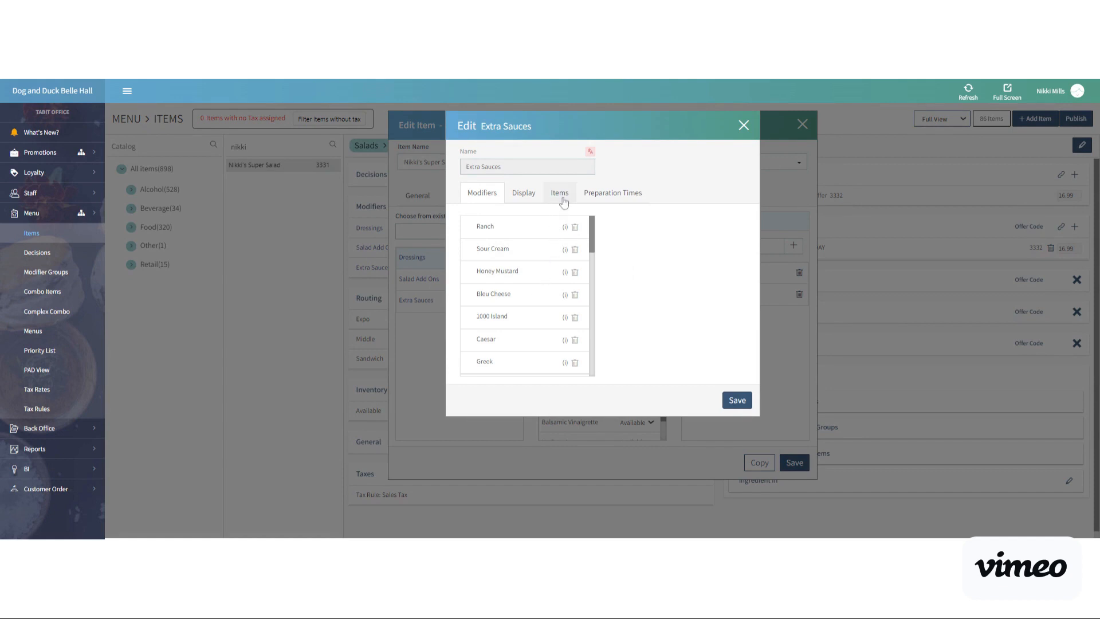
left_click(560, 194)
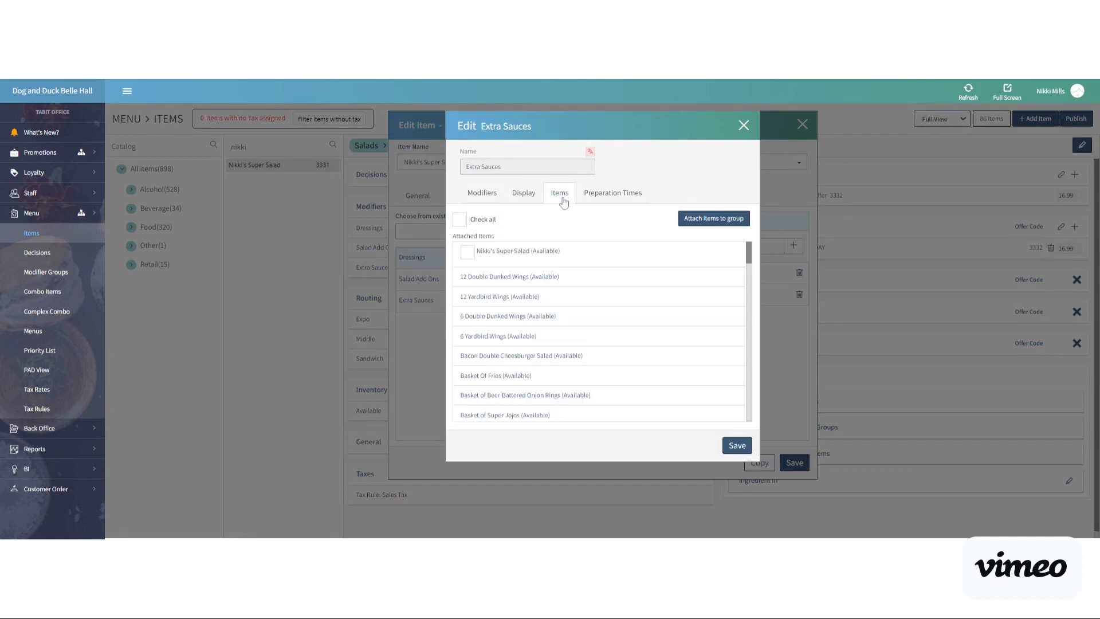
left_click(700, 224)
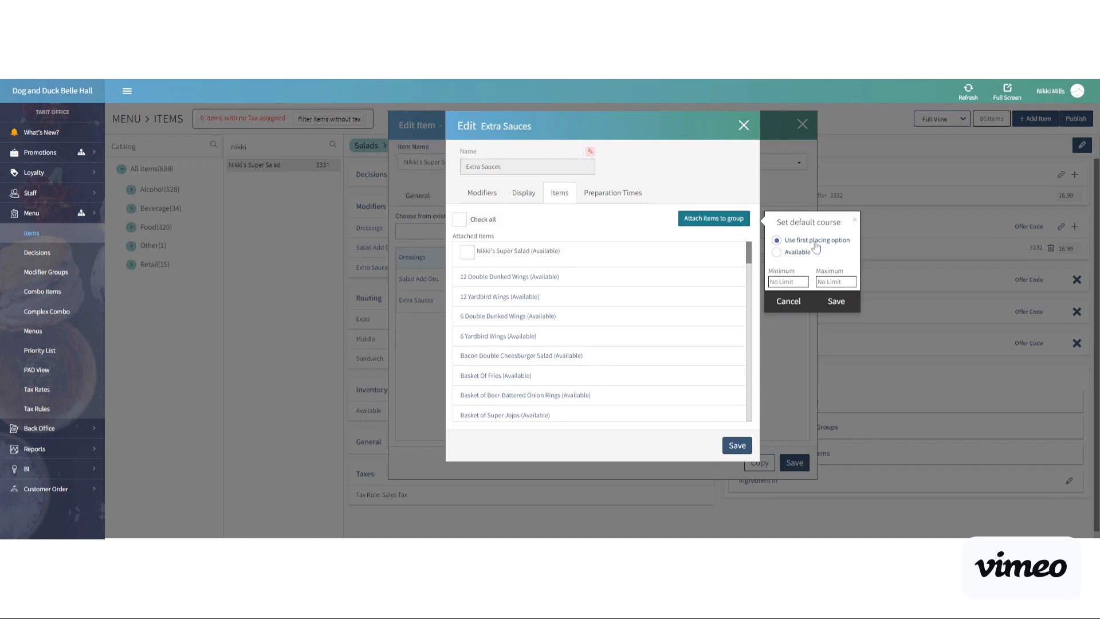
left_click(778, 253)
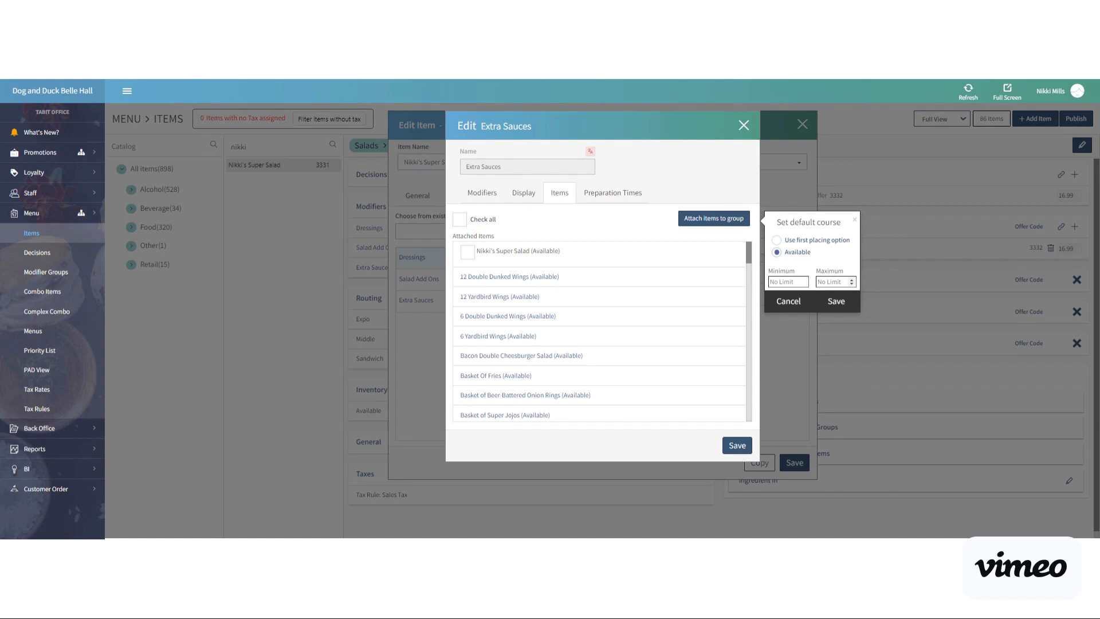
left_click(837, 302)
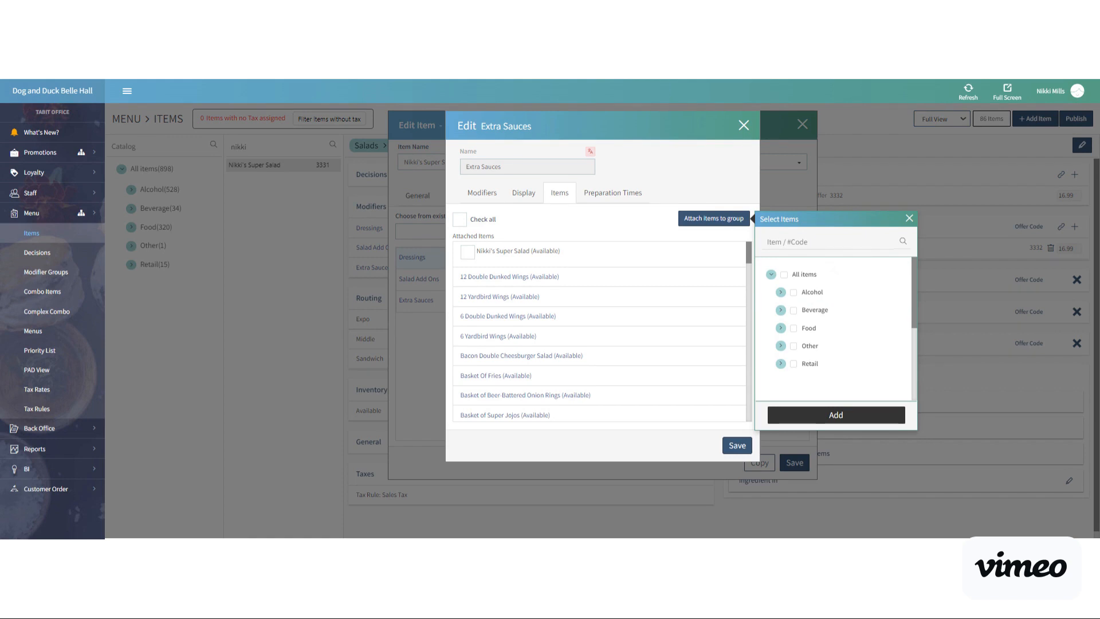
type("nikk")
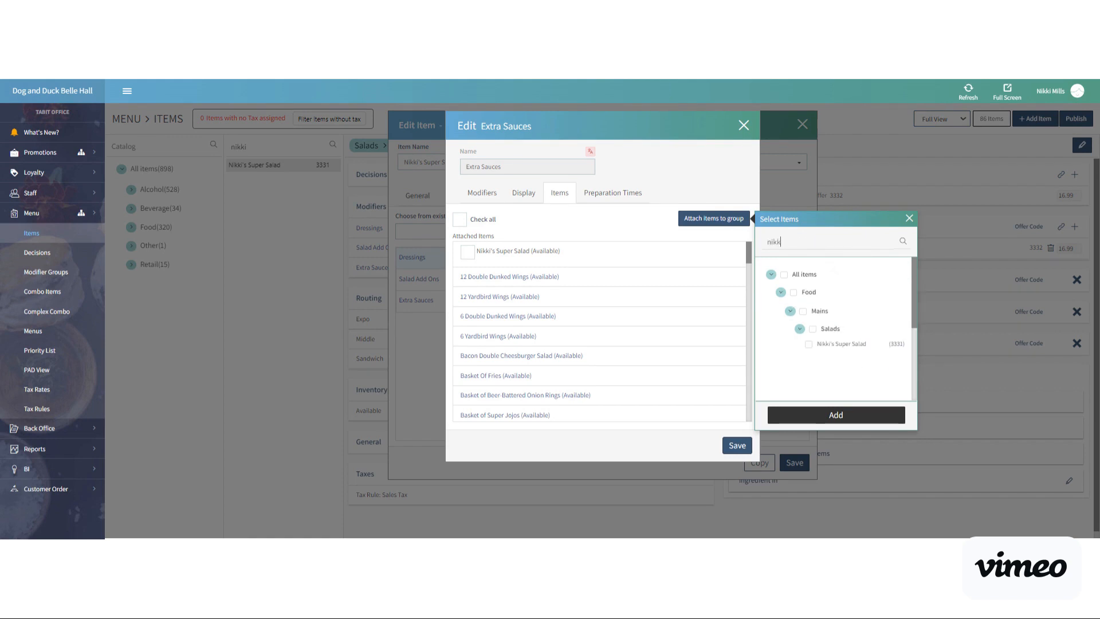
left_click(809, 345)
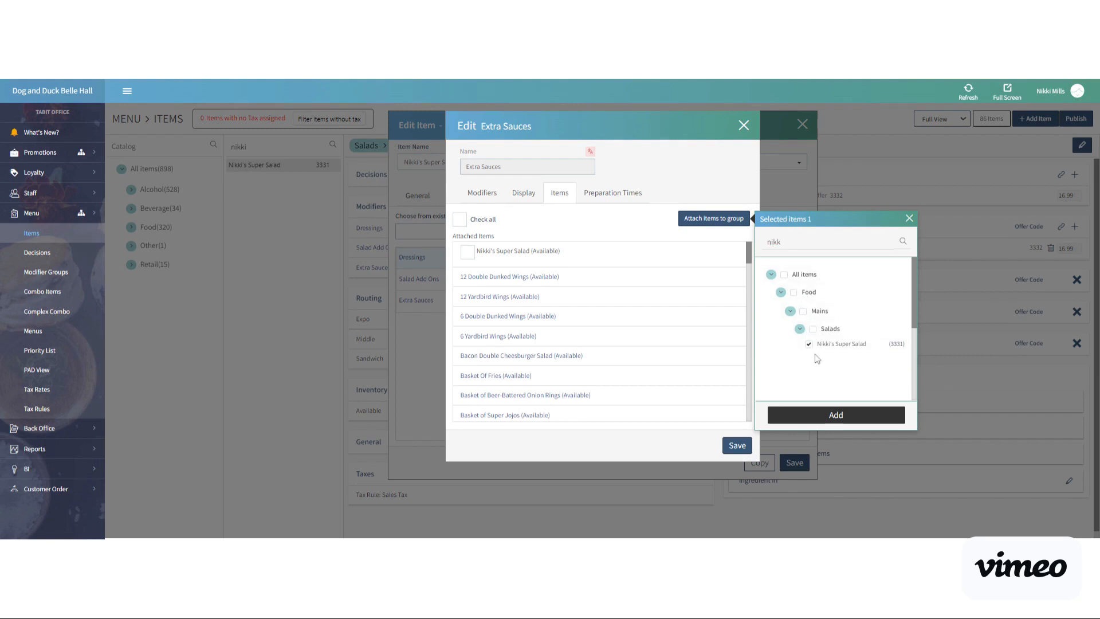
left_click(826, 415)
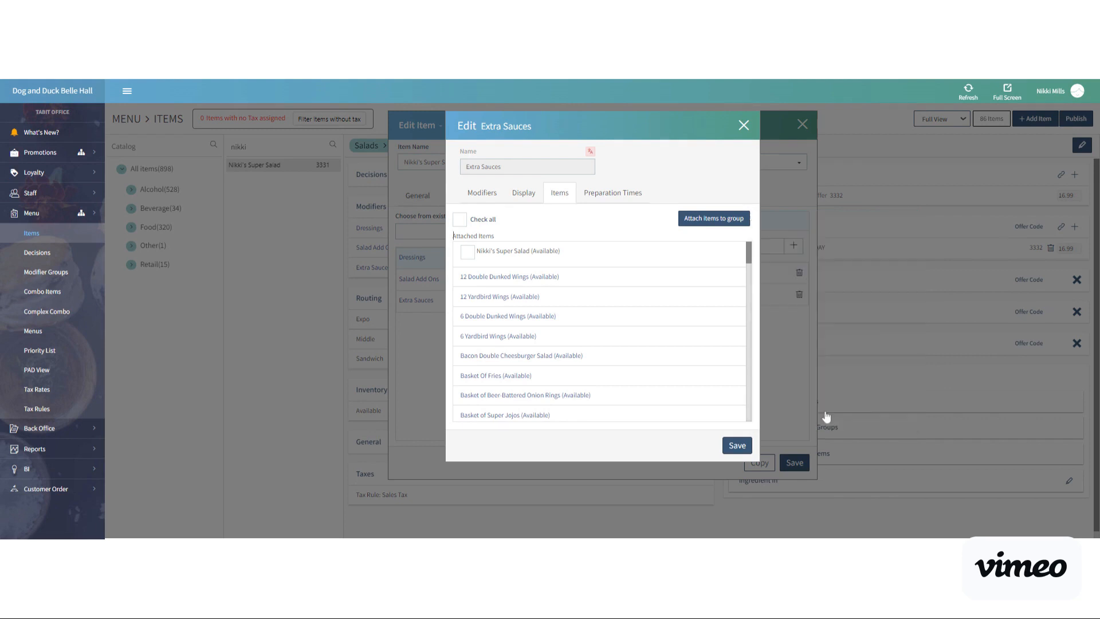
left_click(743, 449)
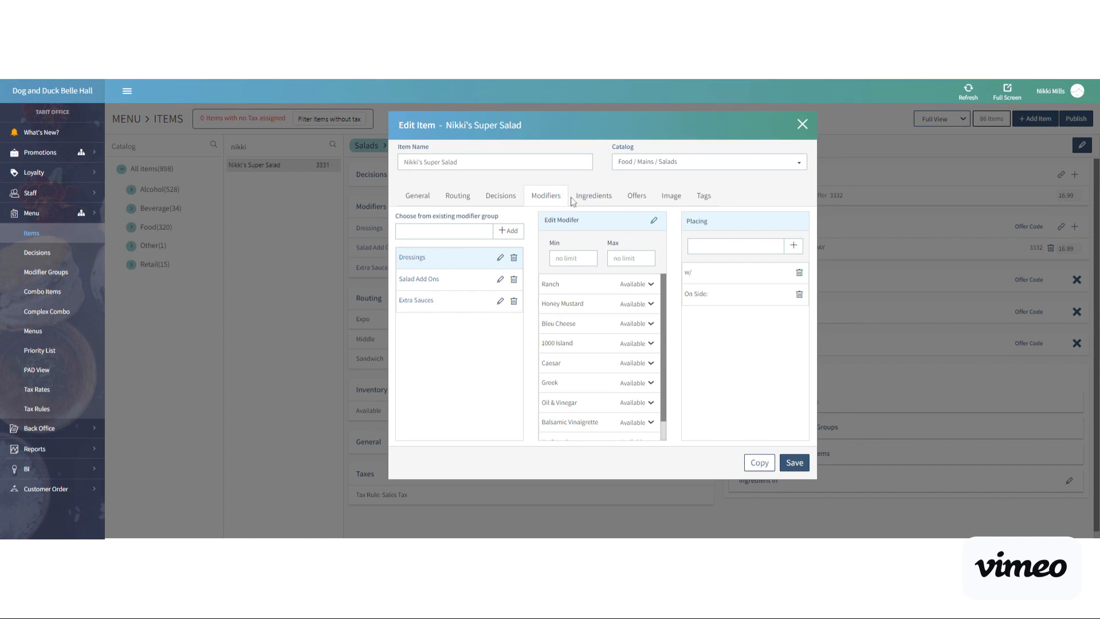
left_click(680, 198)
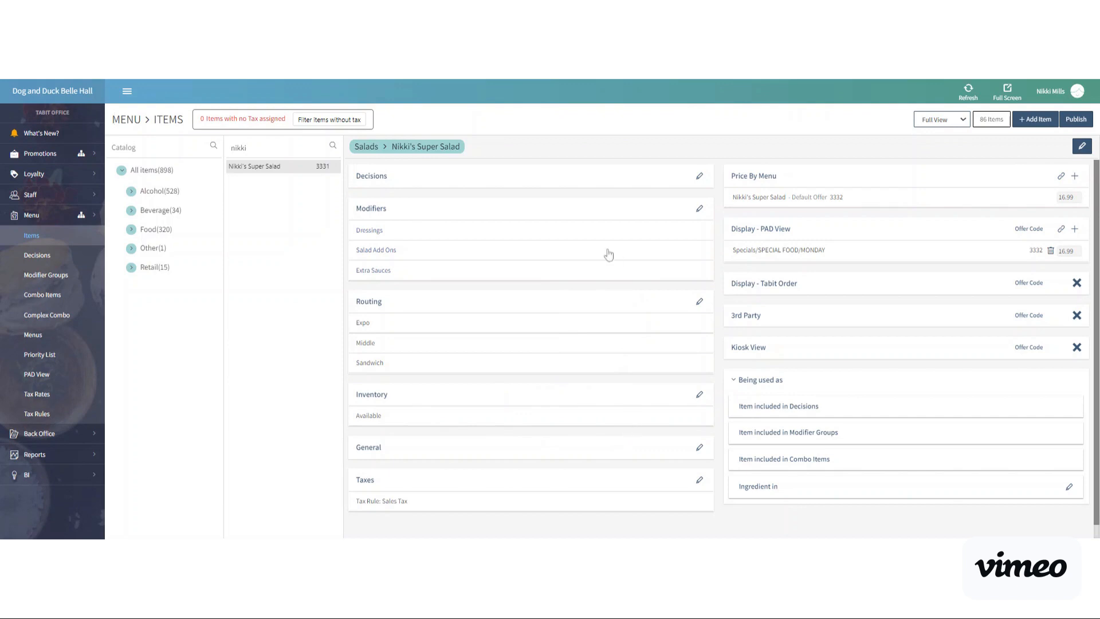
Open the salad's default offer in the Specials / Daily Specials menu for editing, ready to select a group to add.
mouse_move(746, 205)
left_click(756, 201)
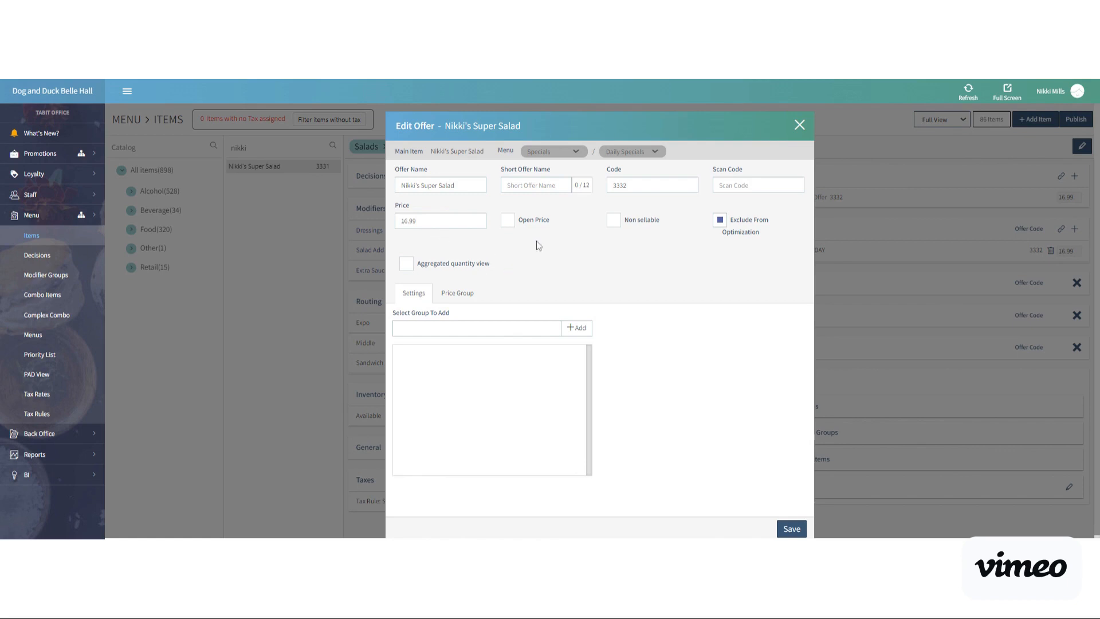
left_click(476, 329)
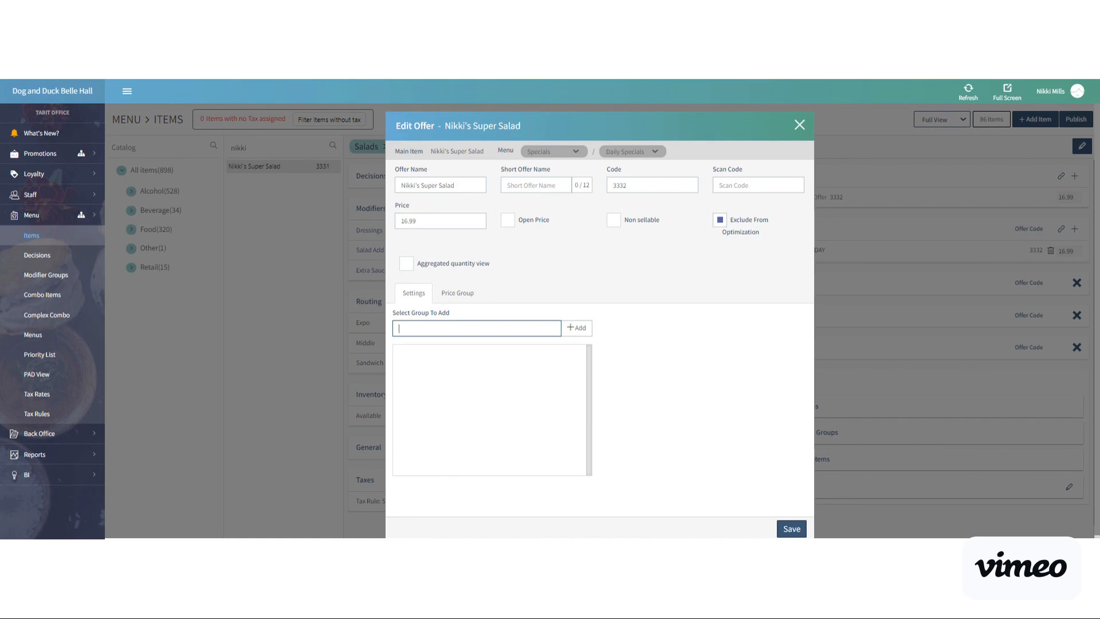
type("sp")
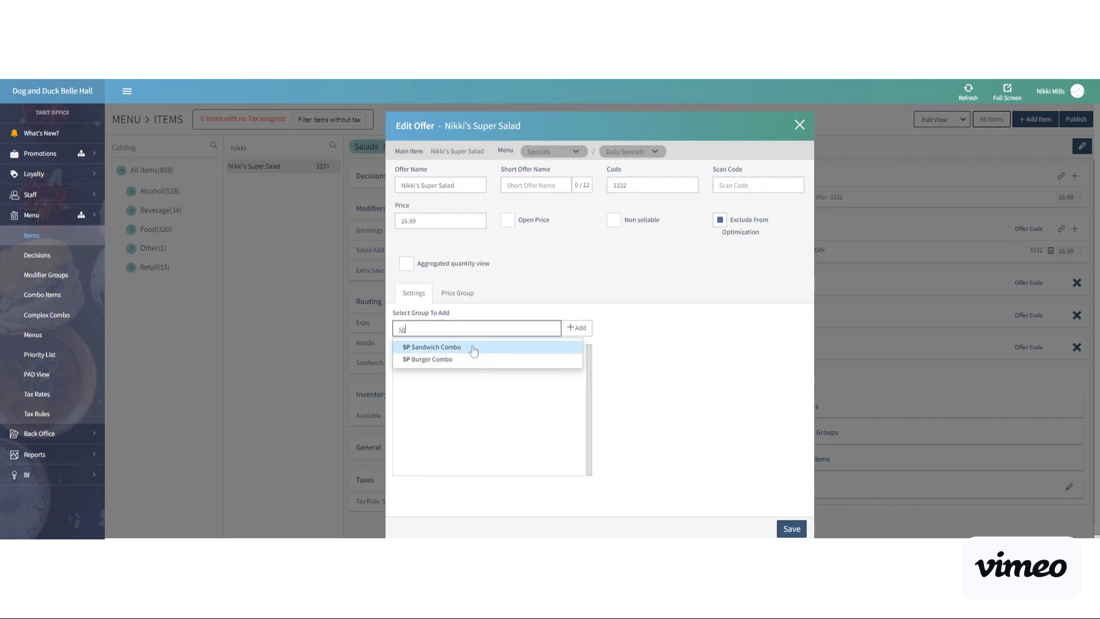
left_click(446, 348)
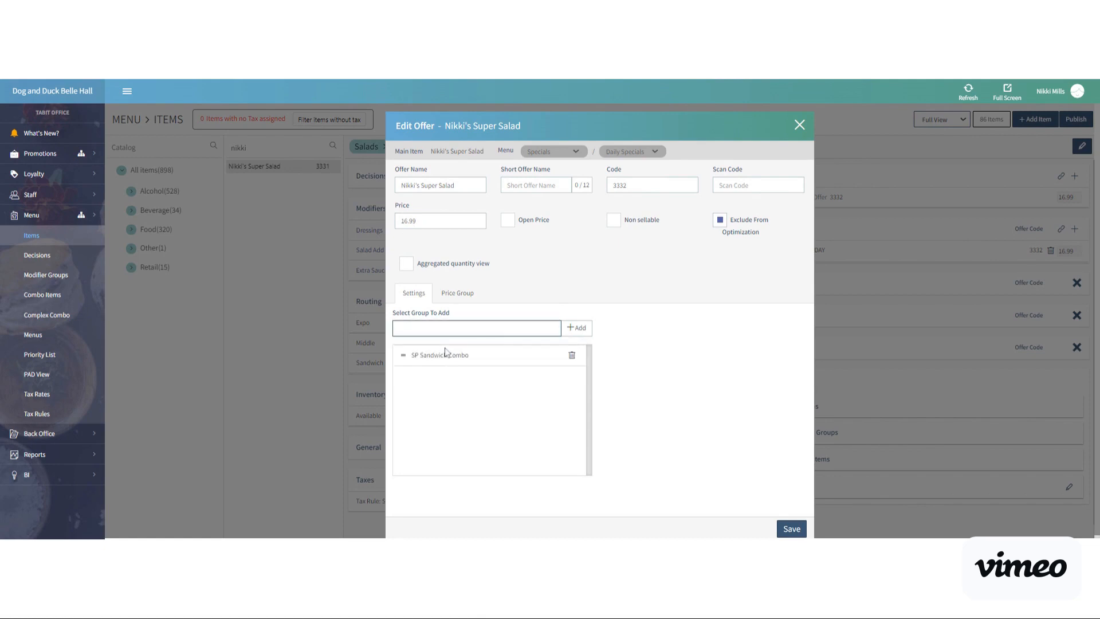
left_click(454, 357)
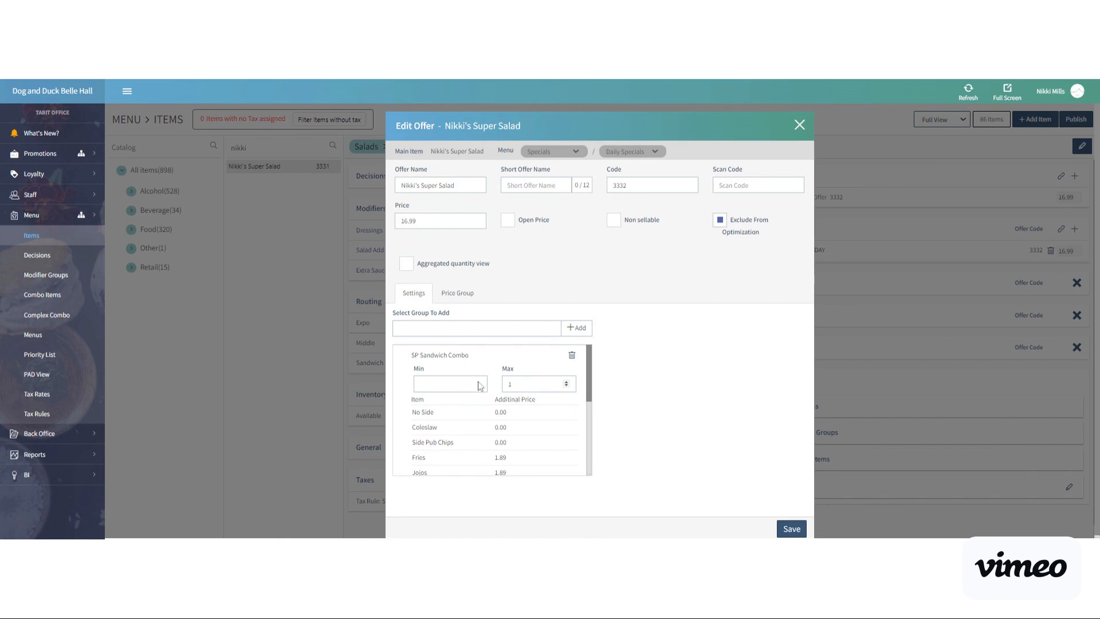
left_click(450, 384)
type("1")
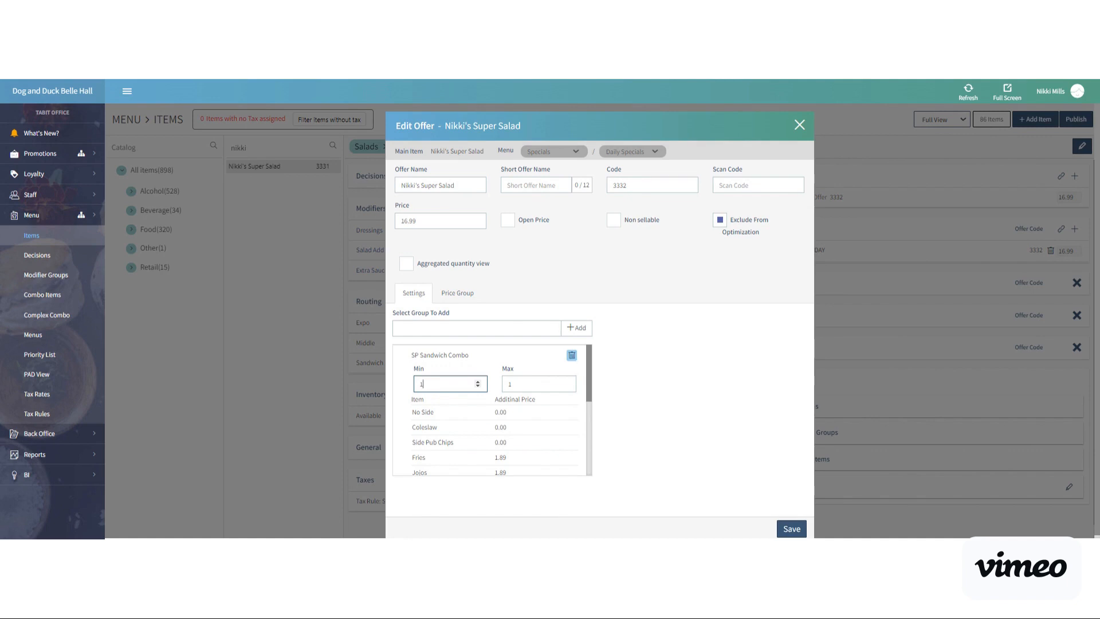
left_click(572, 355)
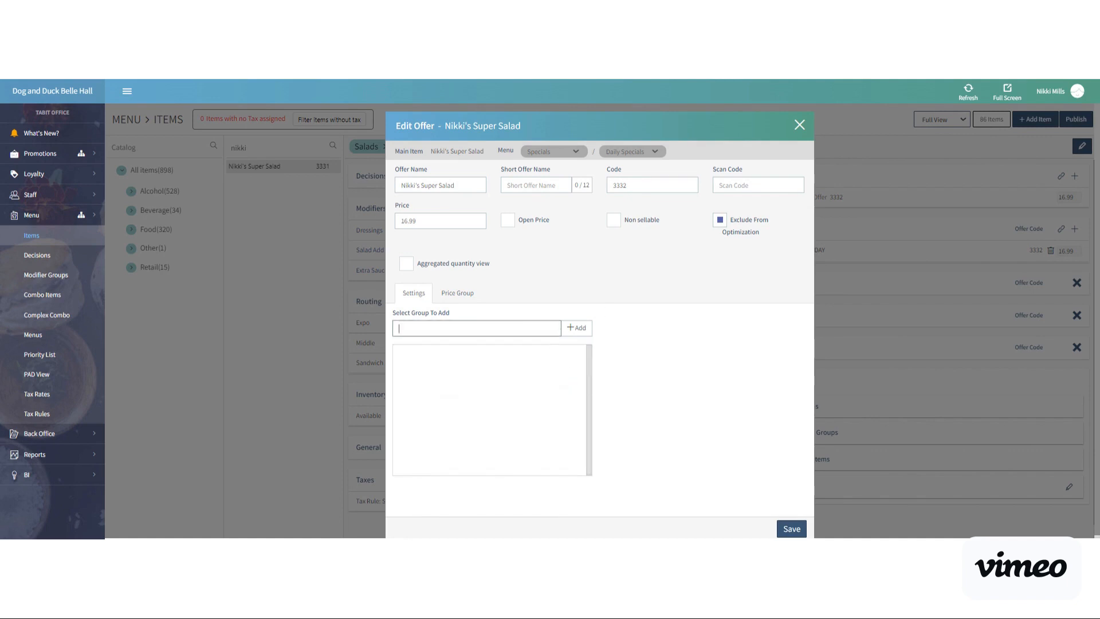
Add the SP Burger Combo group to the offer with a minimum and maximum of 2, and save the offer.
type("sp")
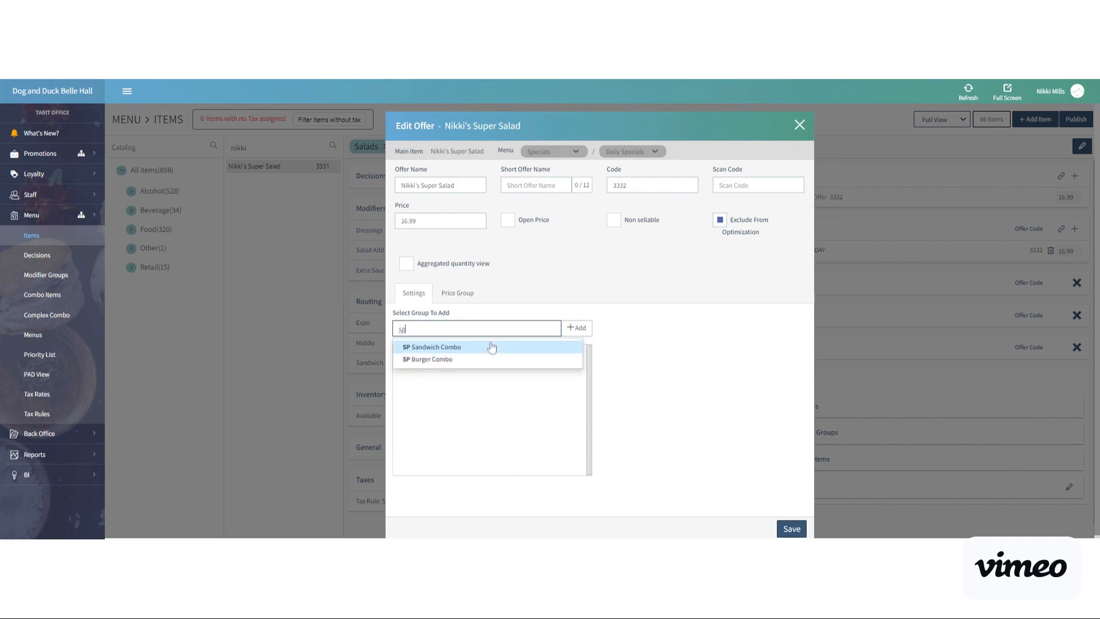
left_click(490, 359)
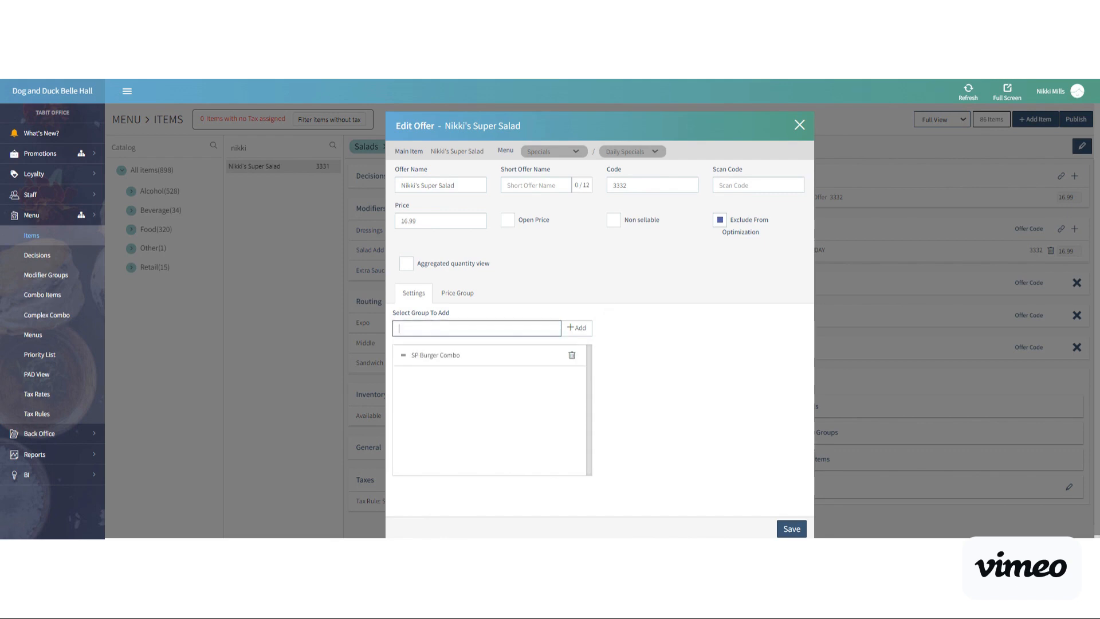
left_click(440, 358)
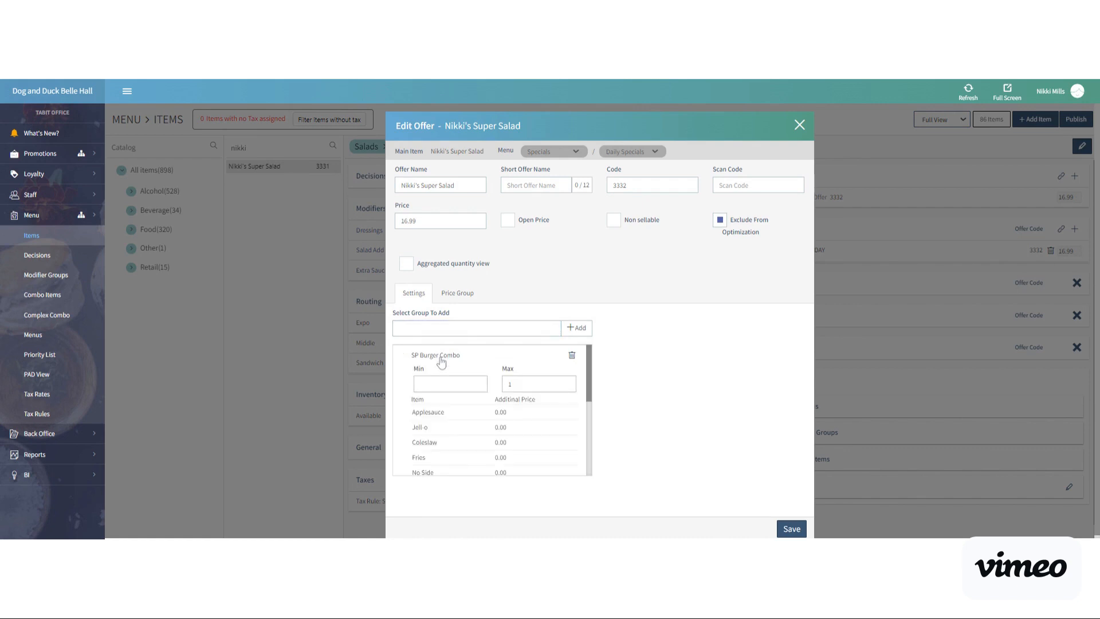
double_click(509, 383)
type("2")
left_click(445, 384)
type("2")
left_click(634, 355)
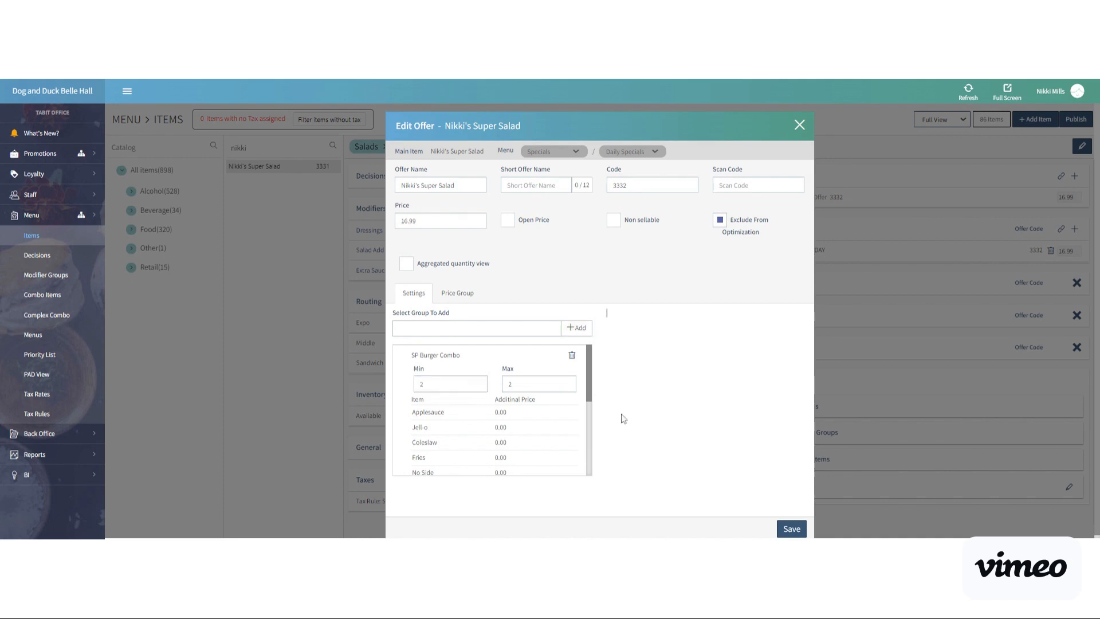
left_click(791, 529)
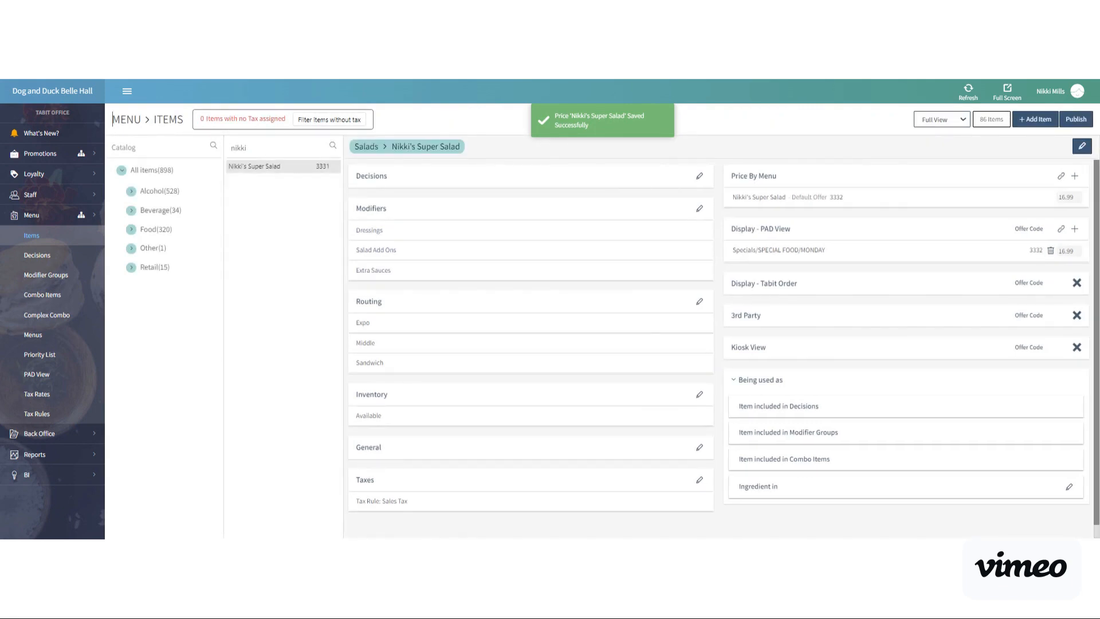
Shorten the item search text to "ni".
key("BackSpace")
key("BackSpace")
key("BackSpace")
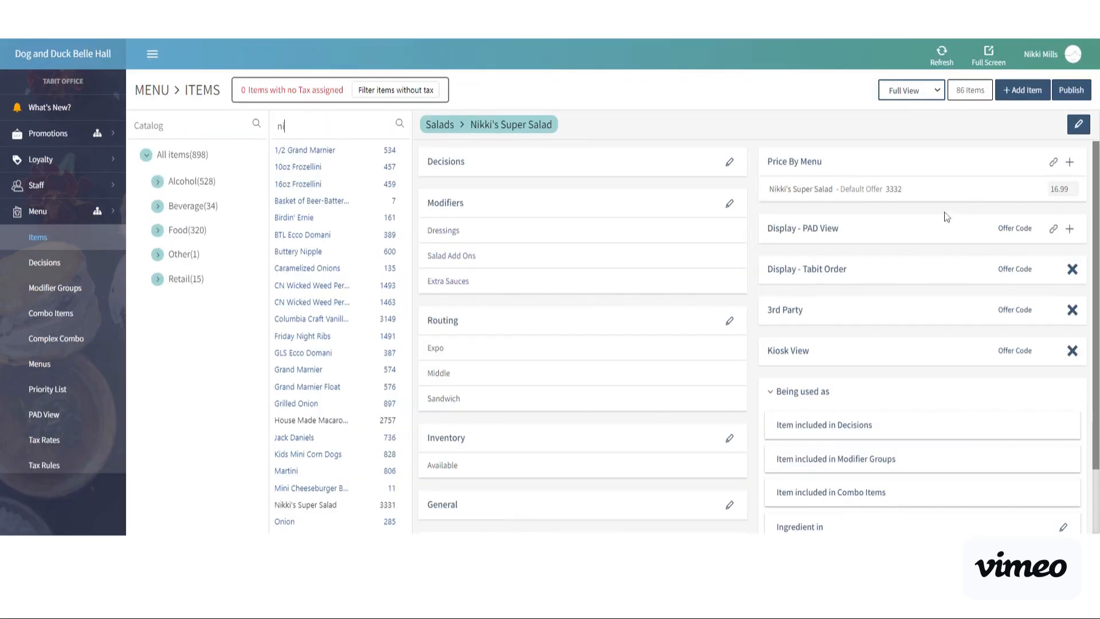
Add the salad's offer to the PAD view under Specials / SPECIAL FOOD / MONDAY, move it up the item order, and save.
left_click(1070, 229)
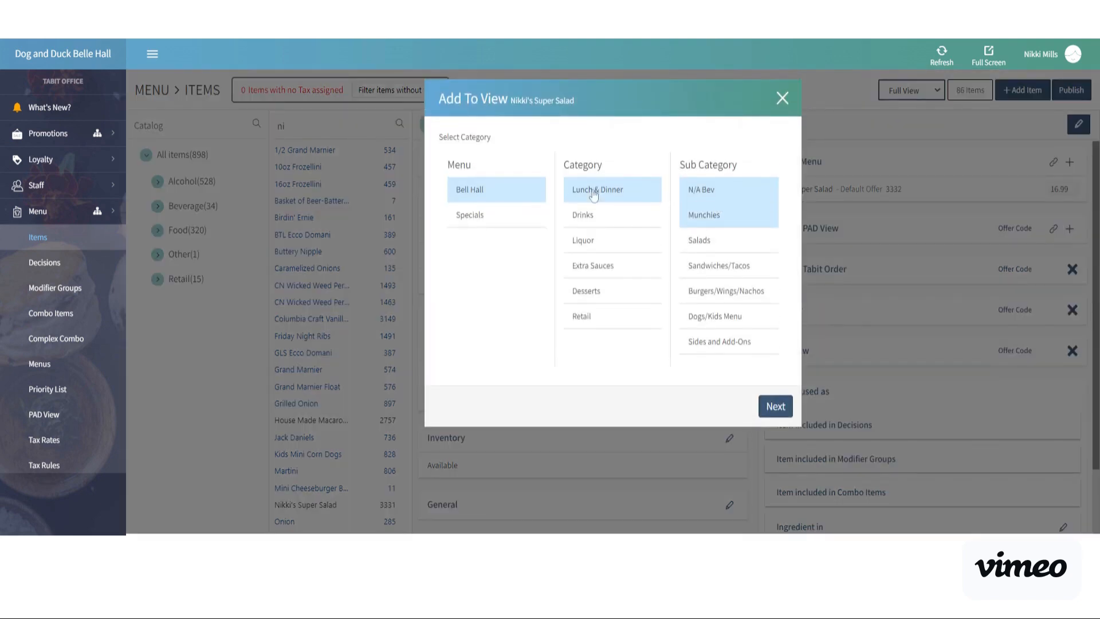
left_click(473, 217)
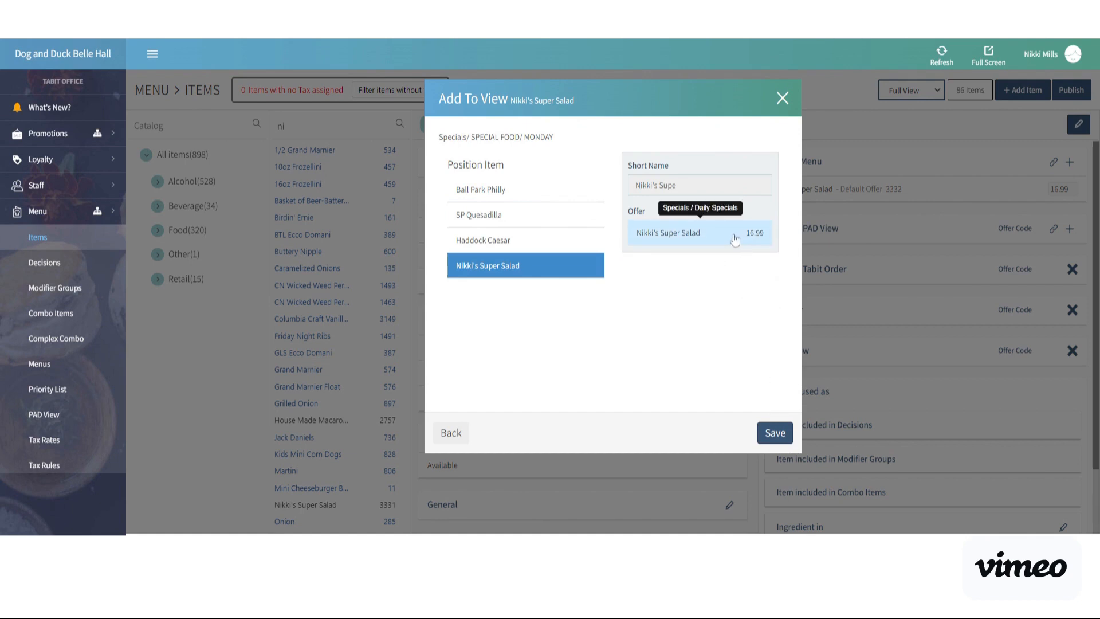
left_click_drag(488, 265, 485, 214)
left_click(775, 432)
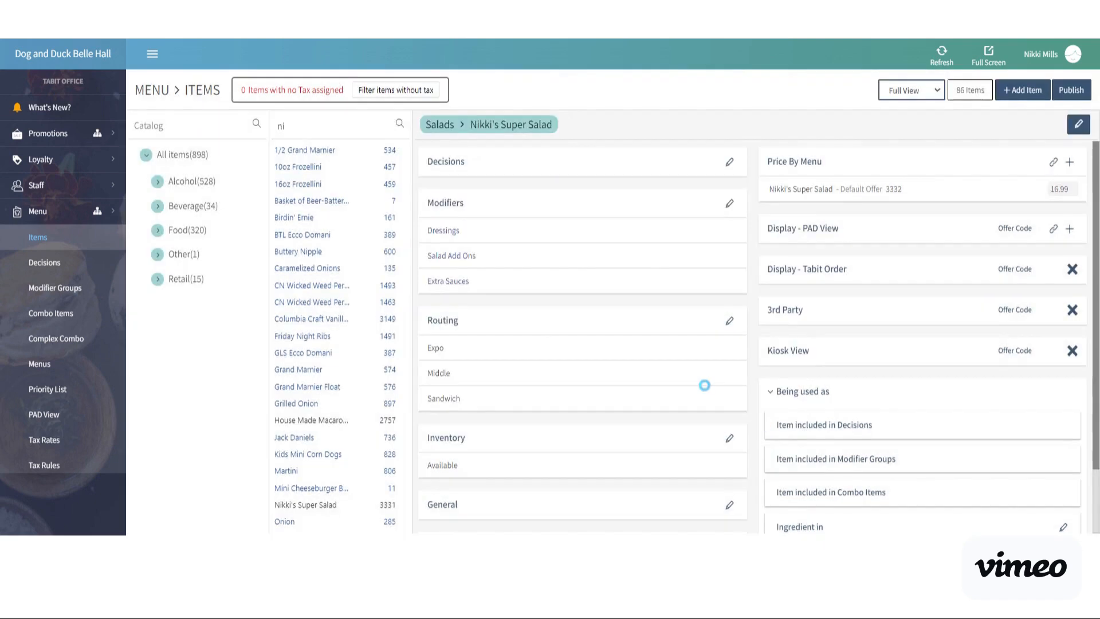